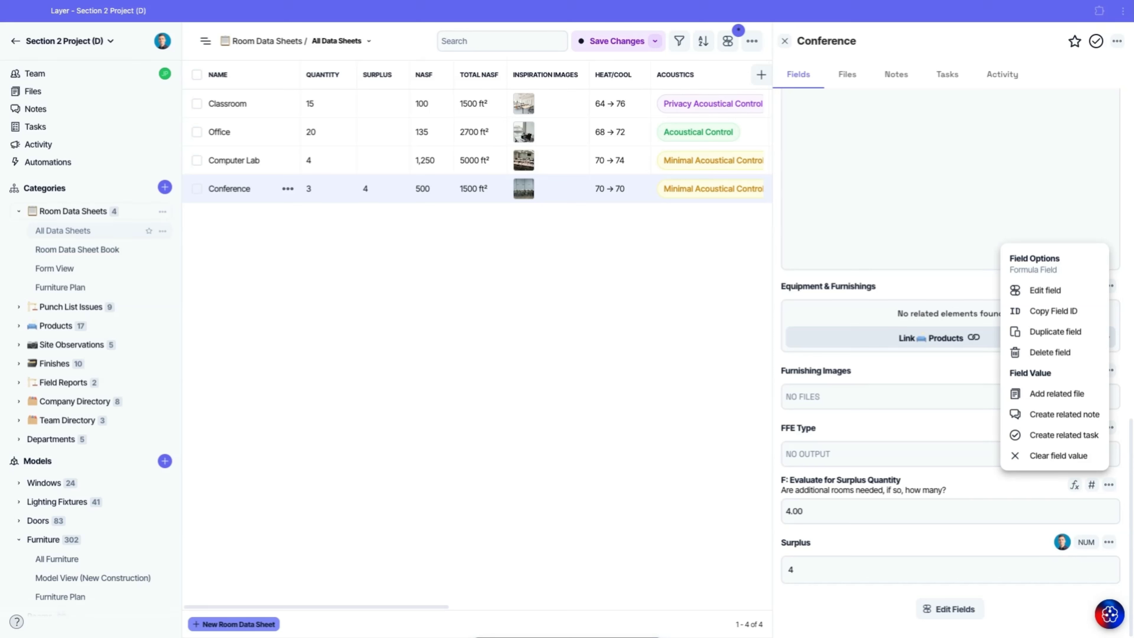
Review the formula of the F: Evaluate for Surplus Quantity field in the Formula Editor, then save the formula and the field
left_click(956, 484)
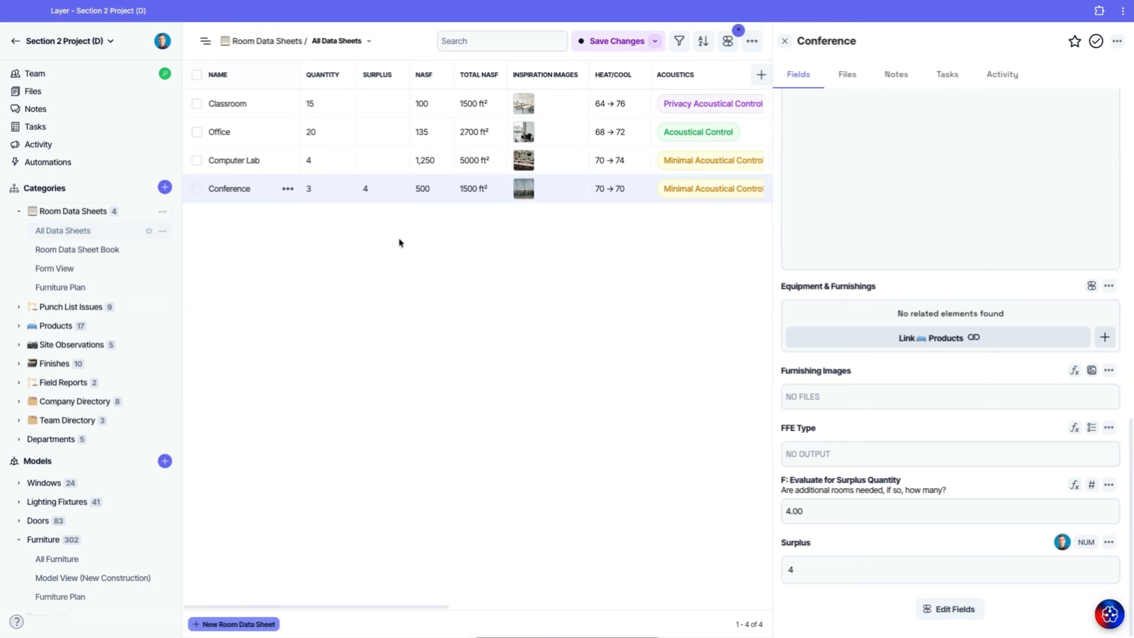
left_click(1109, 485)
left_click(1065, 291)
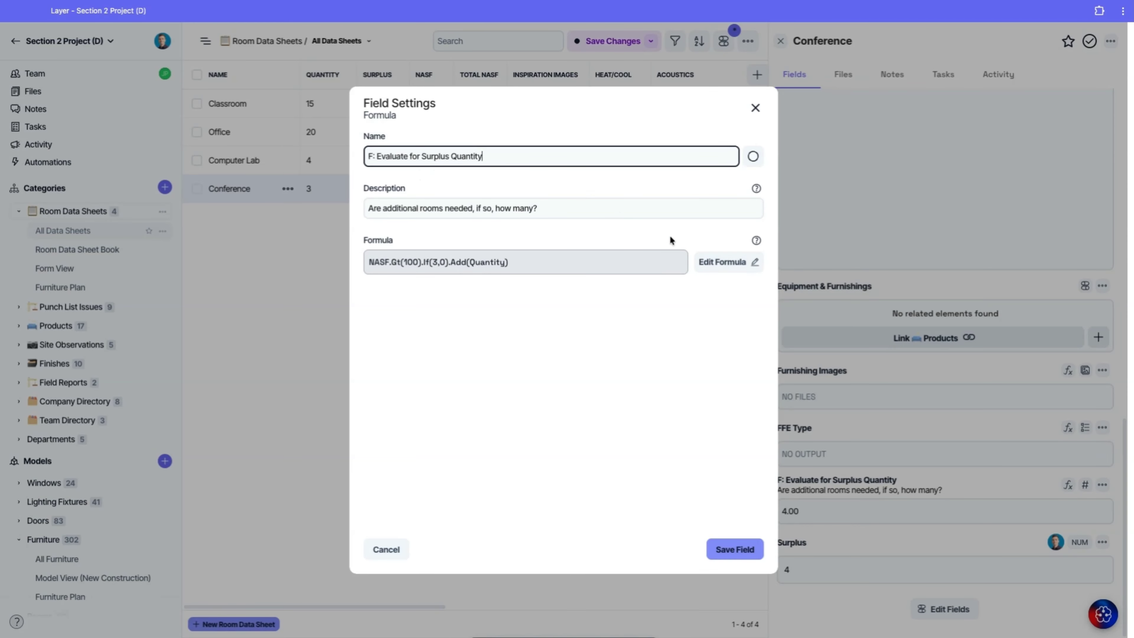
left_click(730, 267)
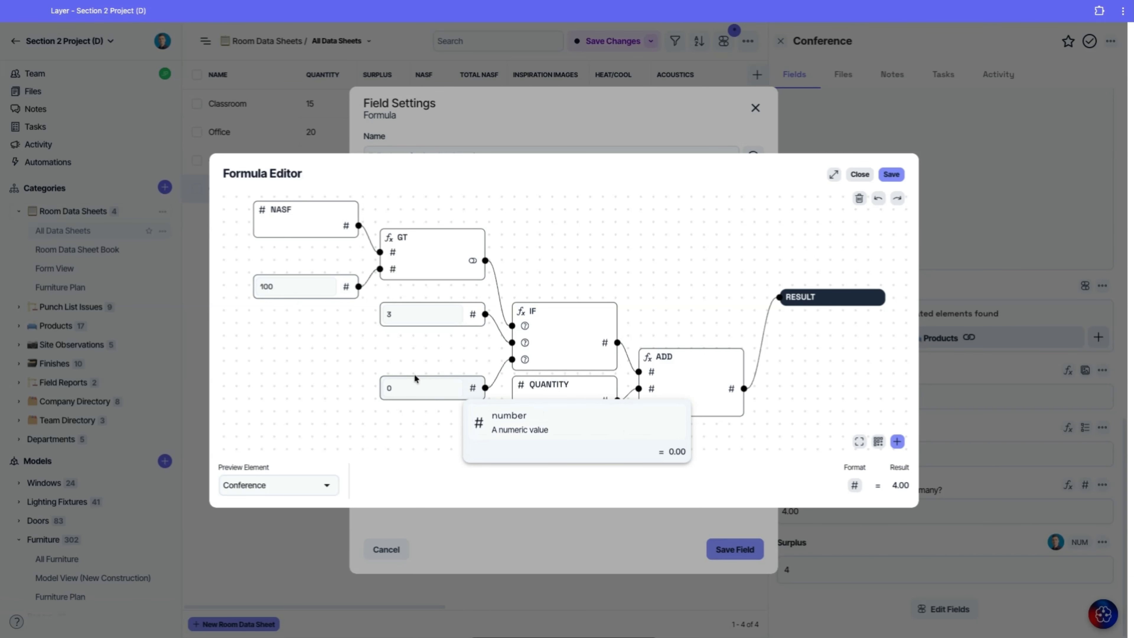
left_click(415, 317)
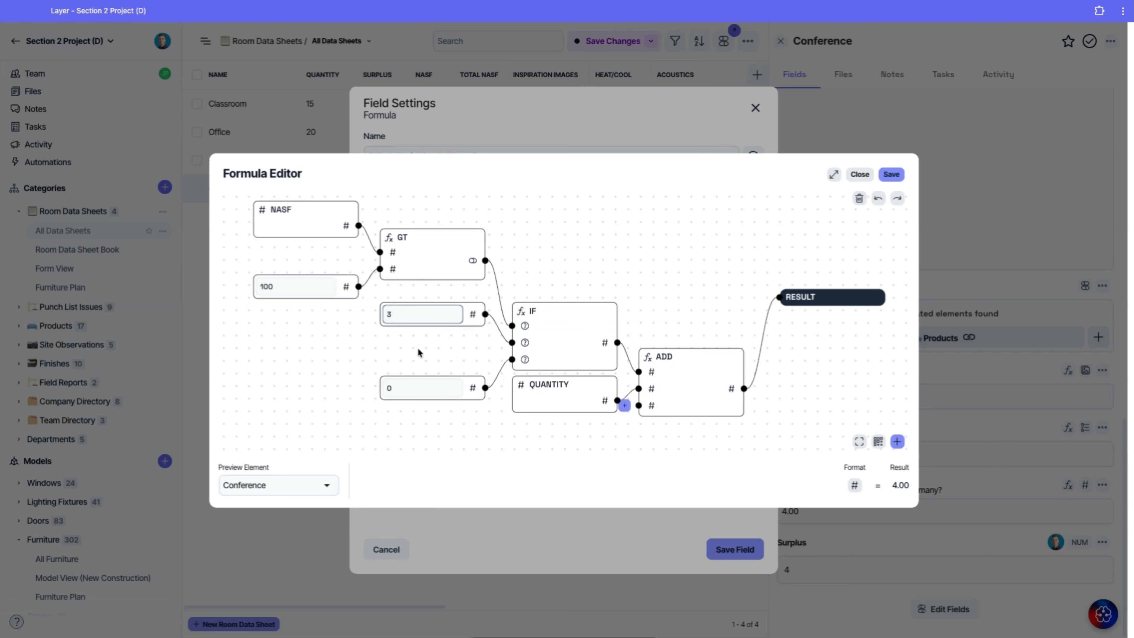
left_click(430, 393)
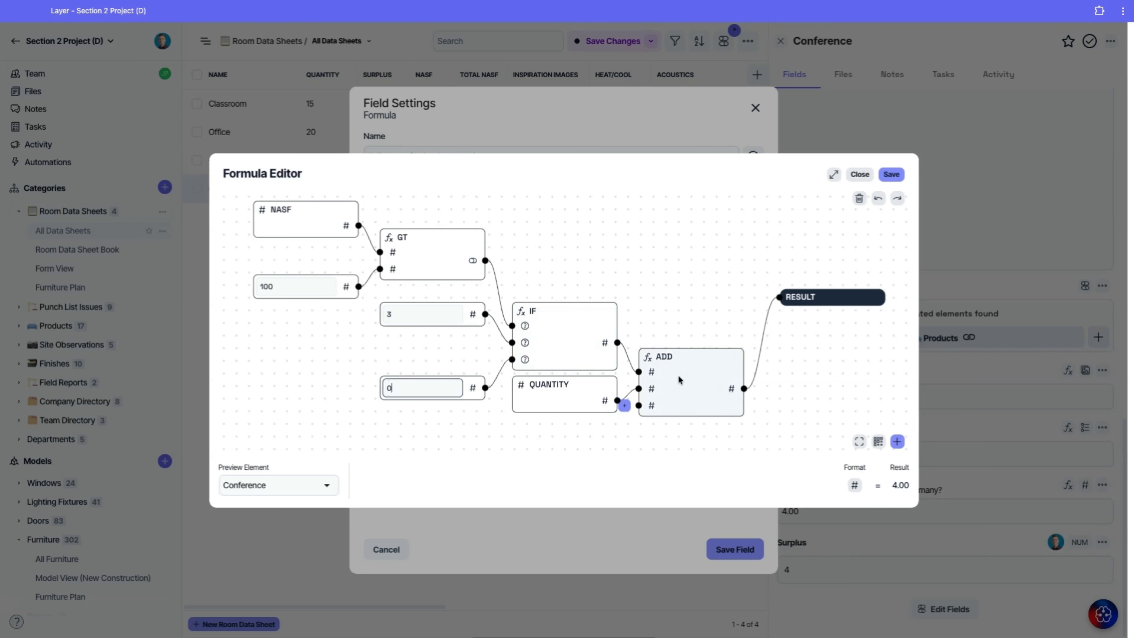
left_click(891, 174)
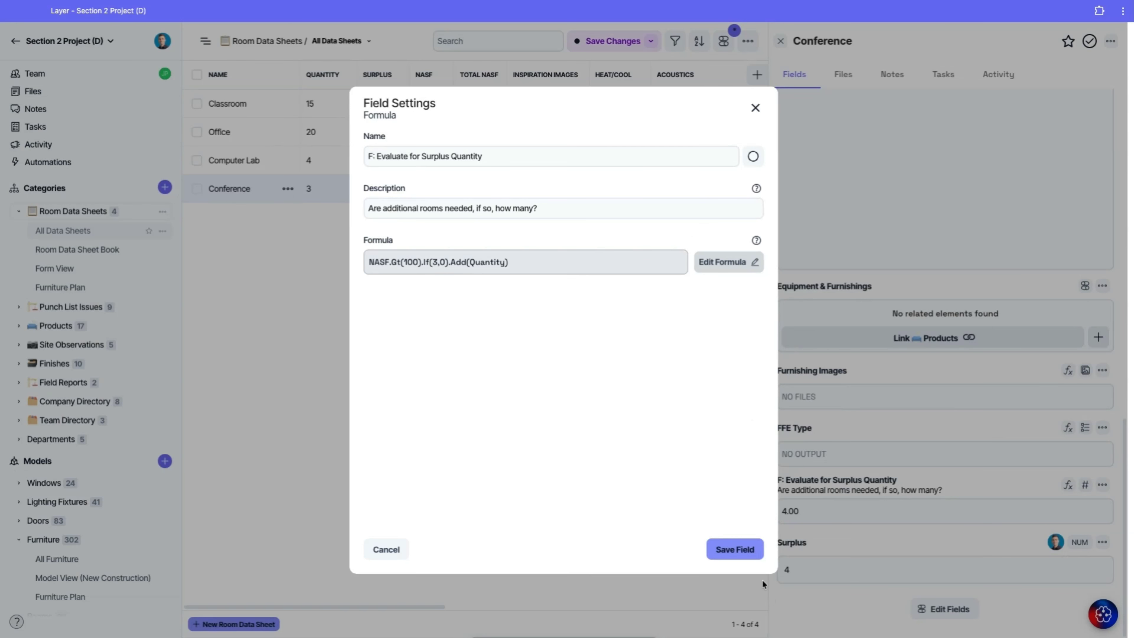
left_click(744, 542)
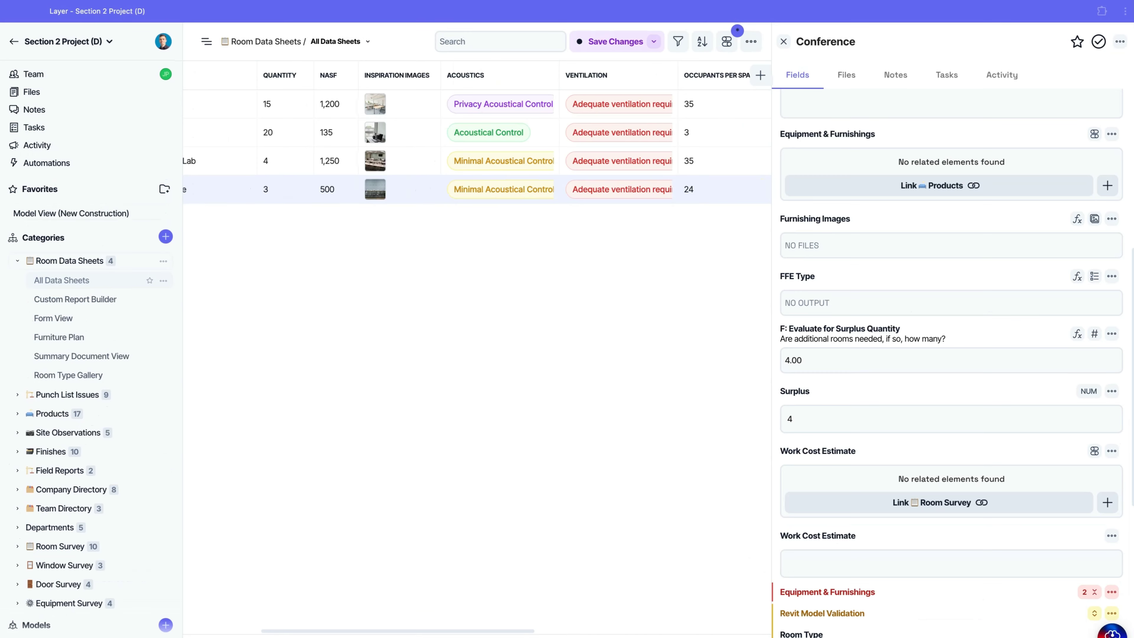
Add the F: Evaluate for Surplus Quantity field to the All Data Sheets table and place it directly after Quantity
left_click(732, 44)
scroll(922, 200, "down", 3)
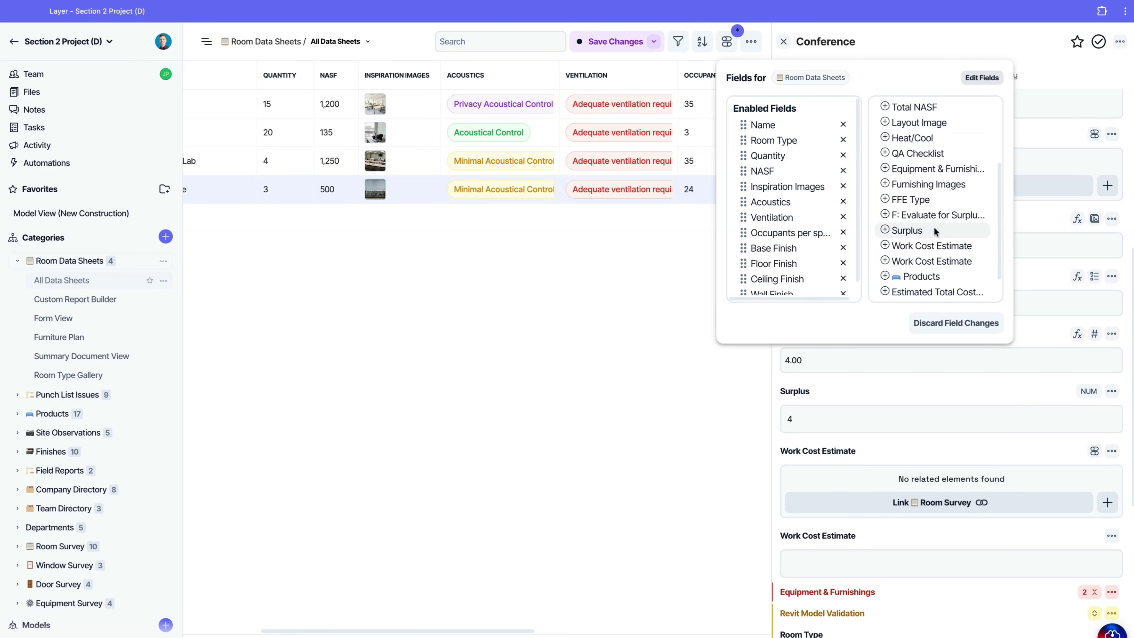
left_click(882, 215)
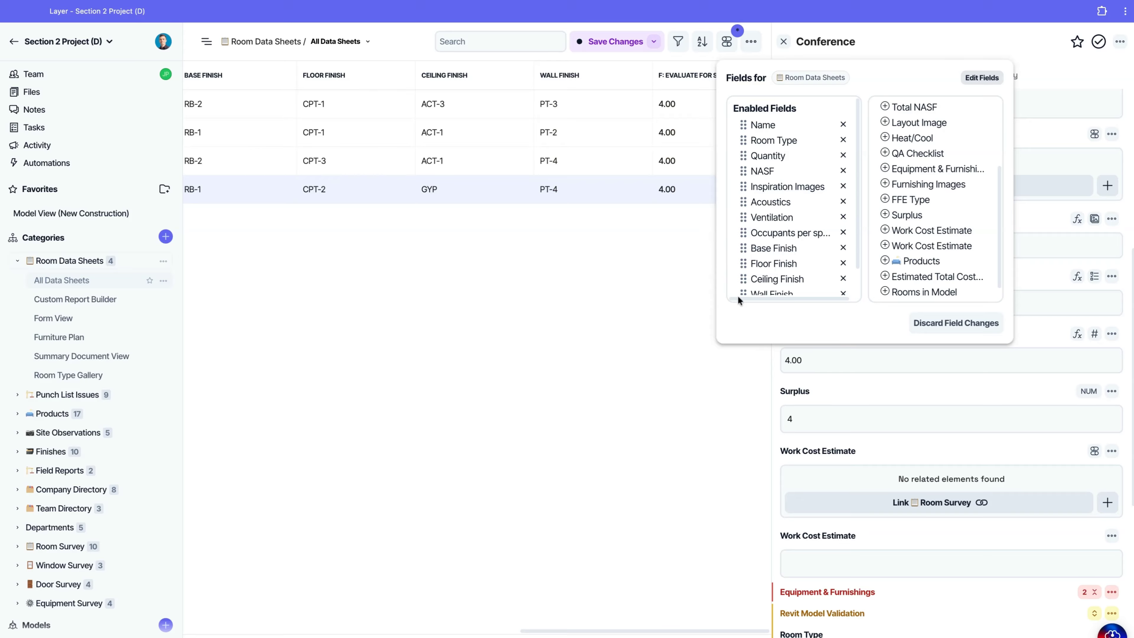
scroll(743, 278, "down", 1)
left_click_drag(745, 282, 744, 149)
left_click(667, 230)
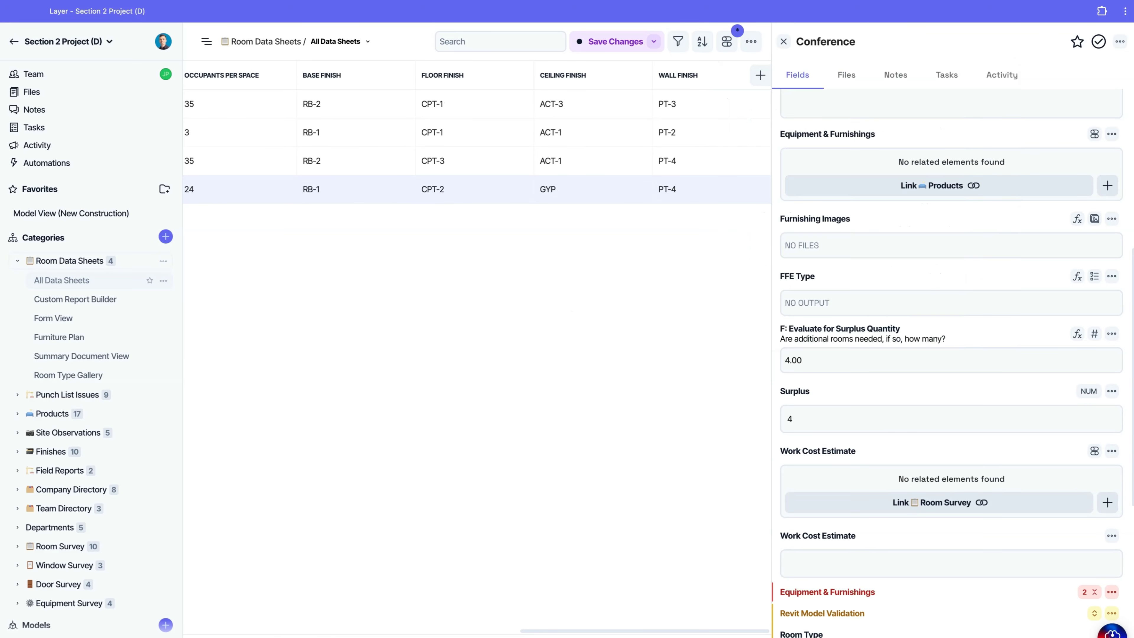
scroll(611, 633, "left", 10)
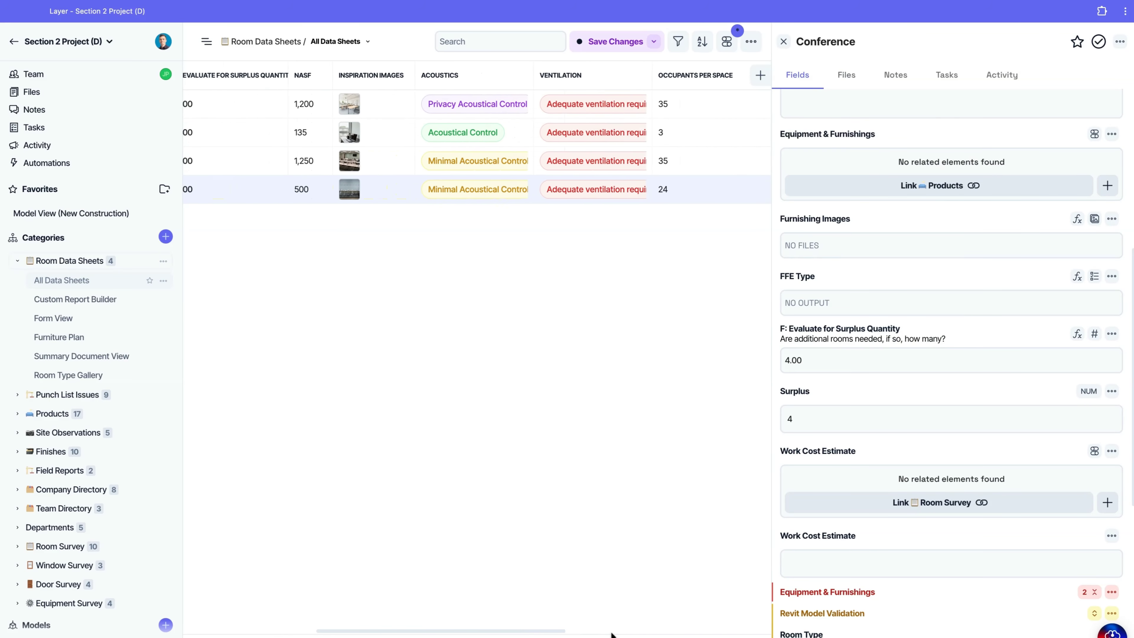
scroll(612, 633, "left", 5)
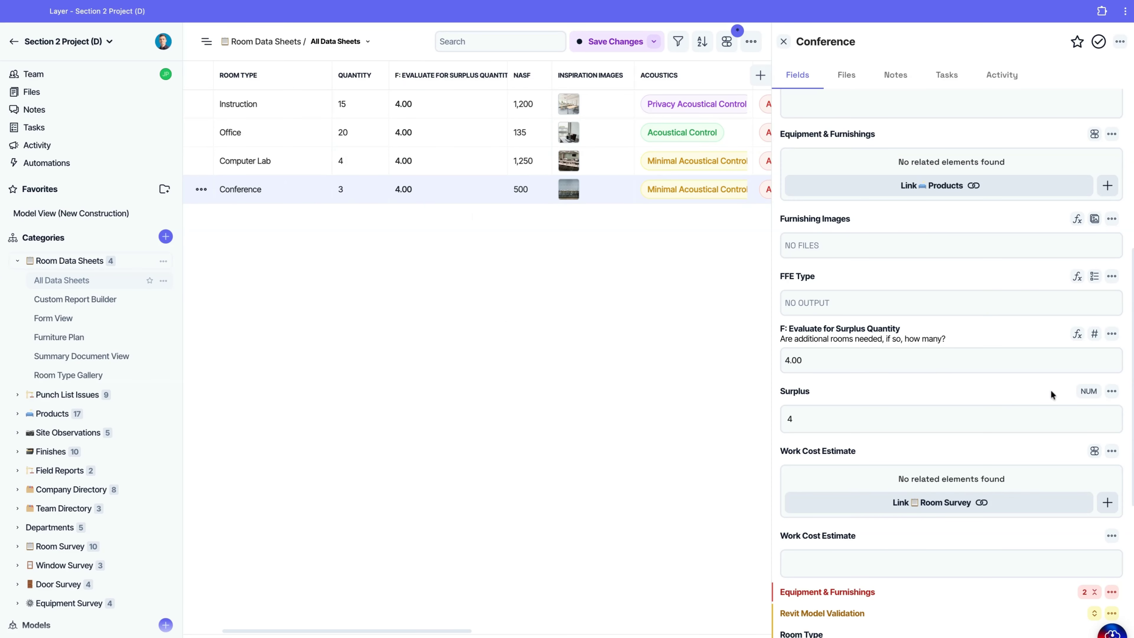
left_click(806, 422)
left_click_drag(811, 423, 754, 423)
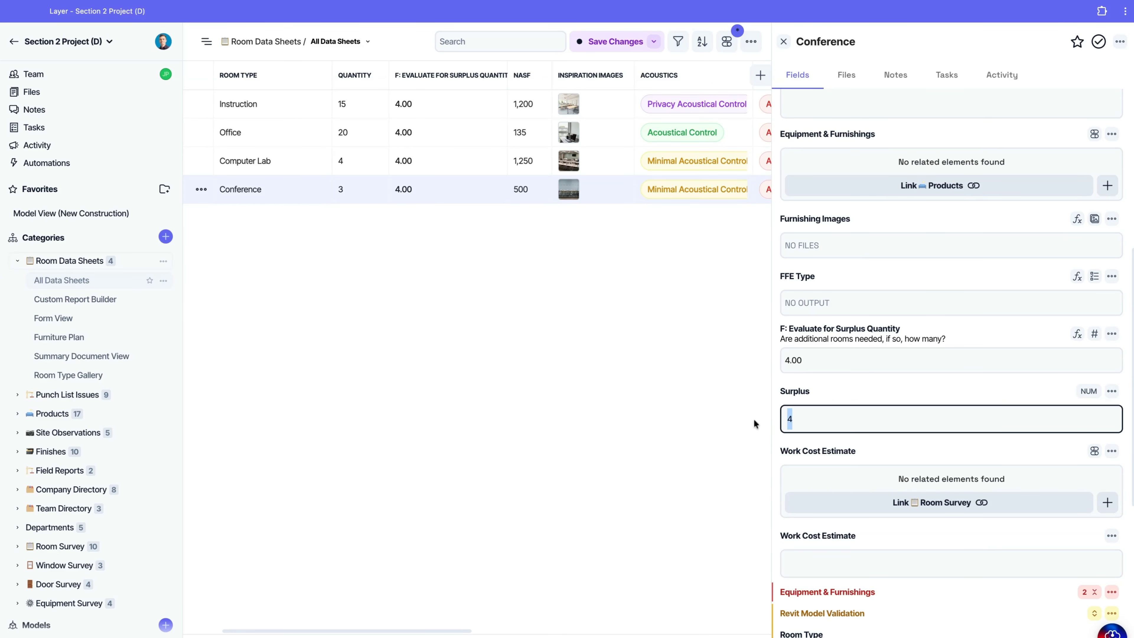
left_click(900, 388)
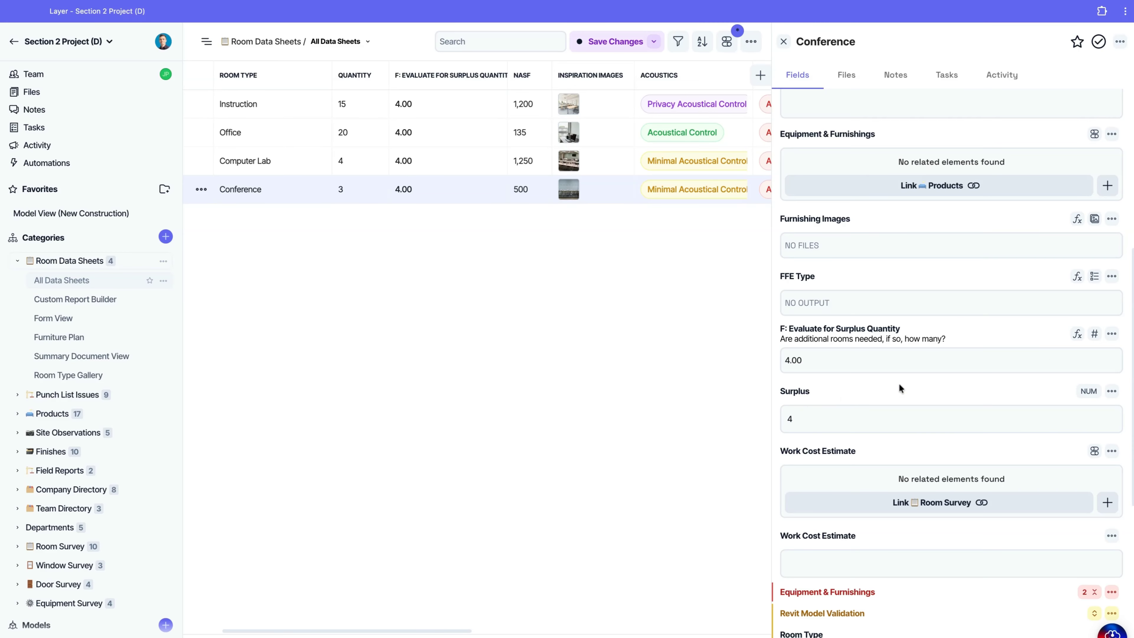
left_click(842, 423)
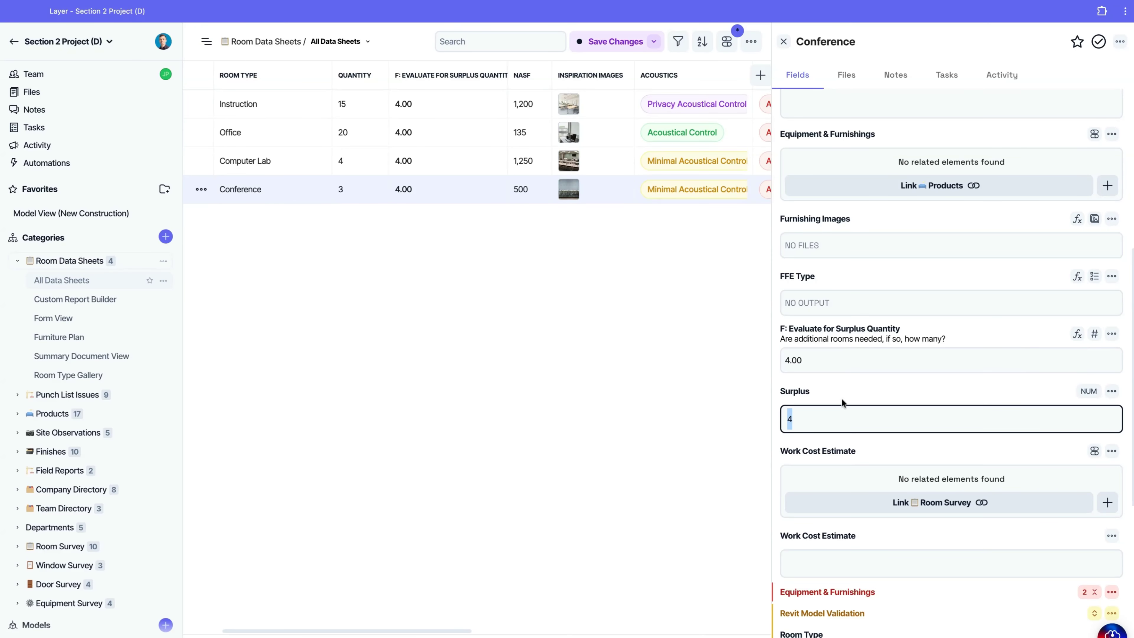
left_click(897, 381)
Open the F: Evaluate for Surplus Quantity formula for editing and spread out its Quantity, Add and Result nodes
mouse_move(1077, 334)
left_click(1051, 385)
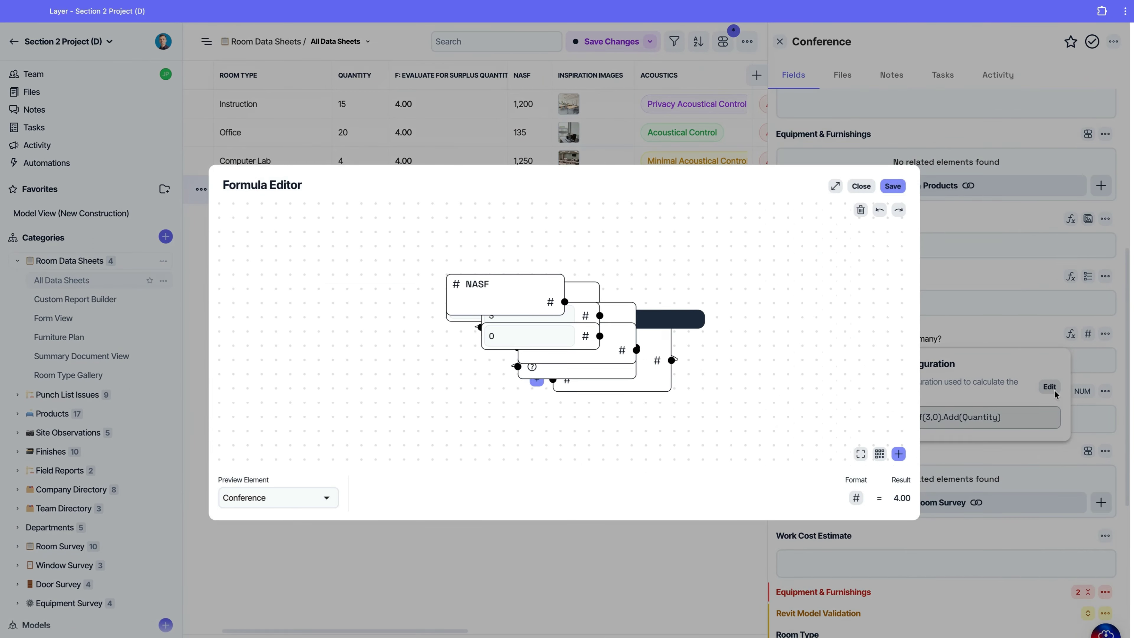
left_click_drag(586, 405, 585, 437)
left_click_drag(716, 412, 744, 453)
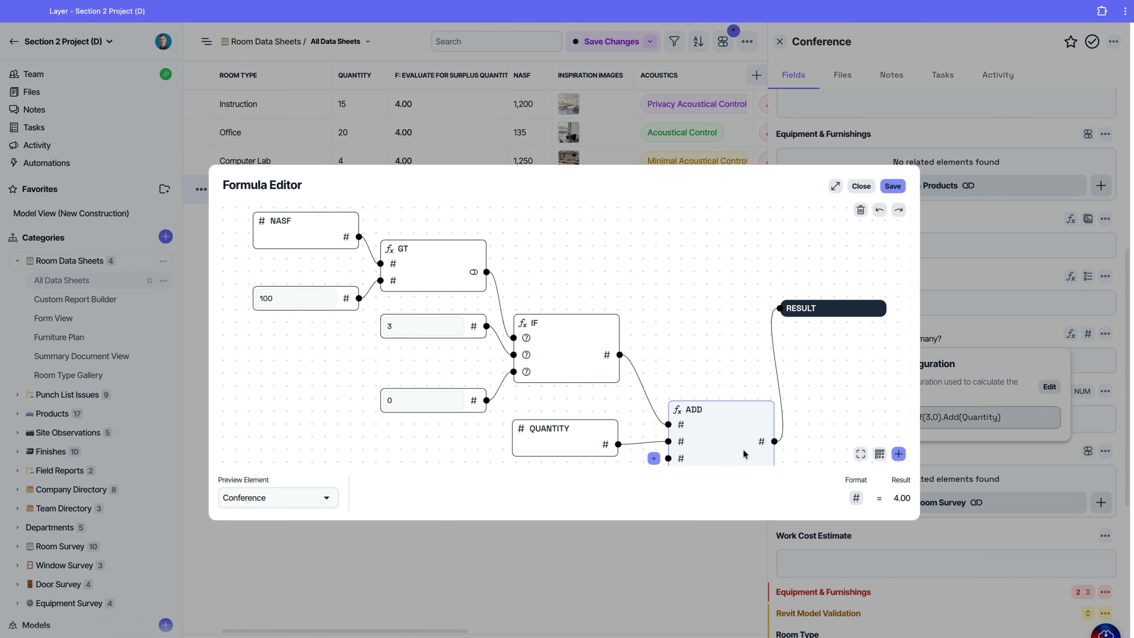
left_click_drag(803, 402, 774, 321)
left_click_drag(794, 223, 860, 266)
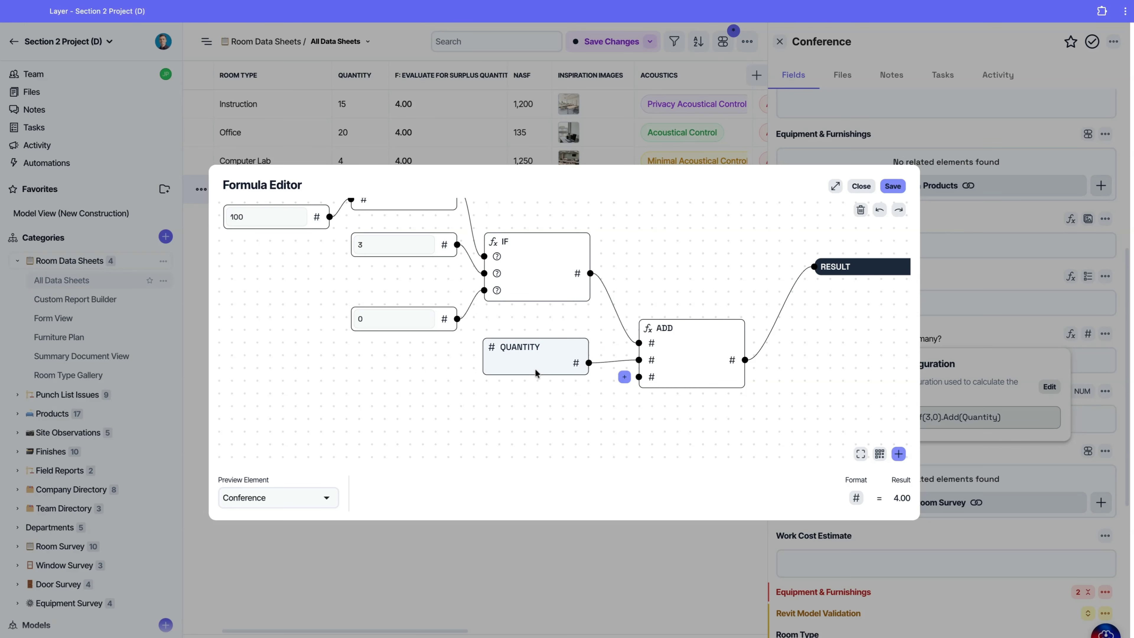
left_click_drag(536, 372, 540, 353)
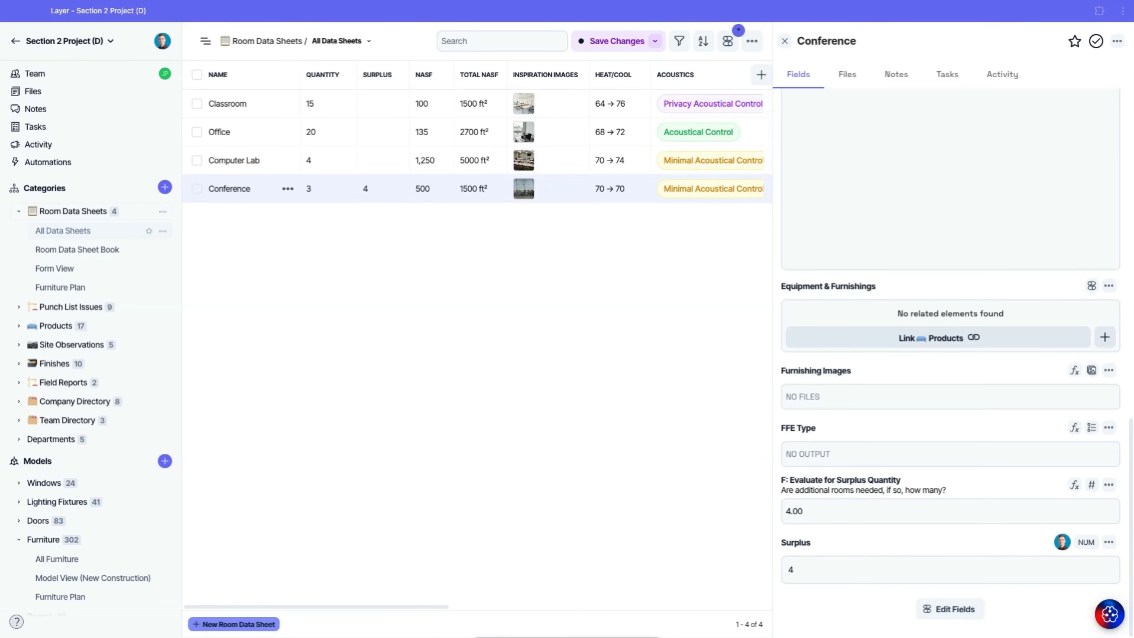
Open the Conference record's surplus quantity formula from its formula configuration
left_click(1074, 485)
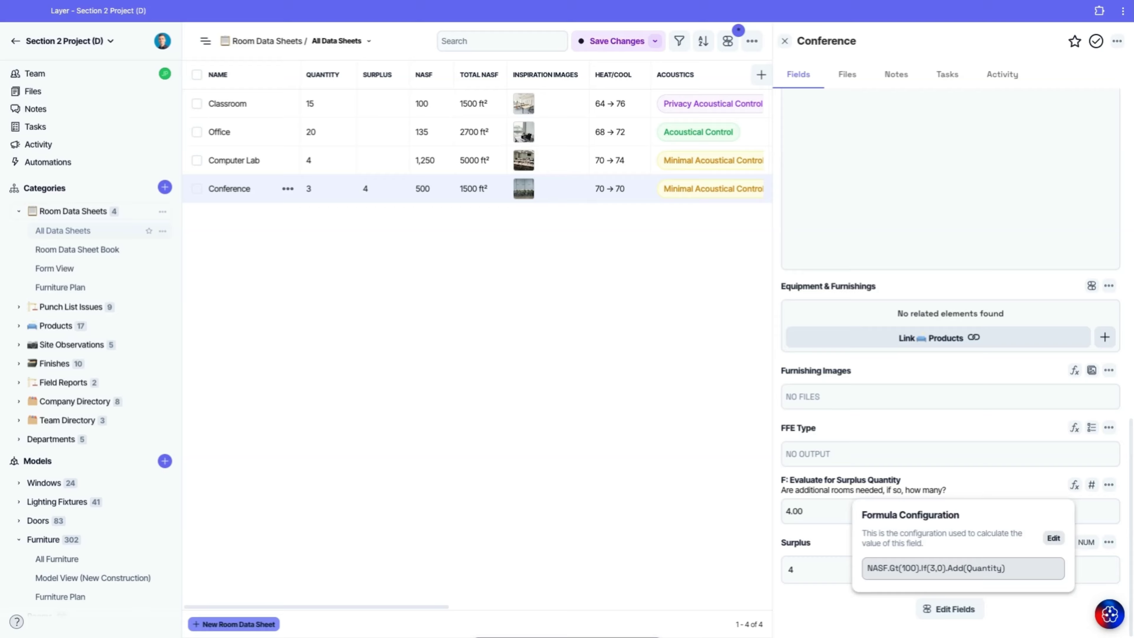
left_click(1054, 538)
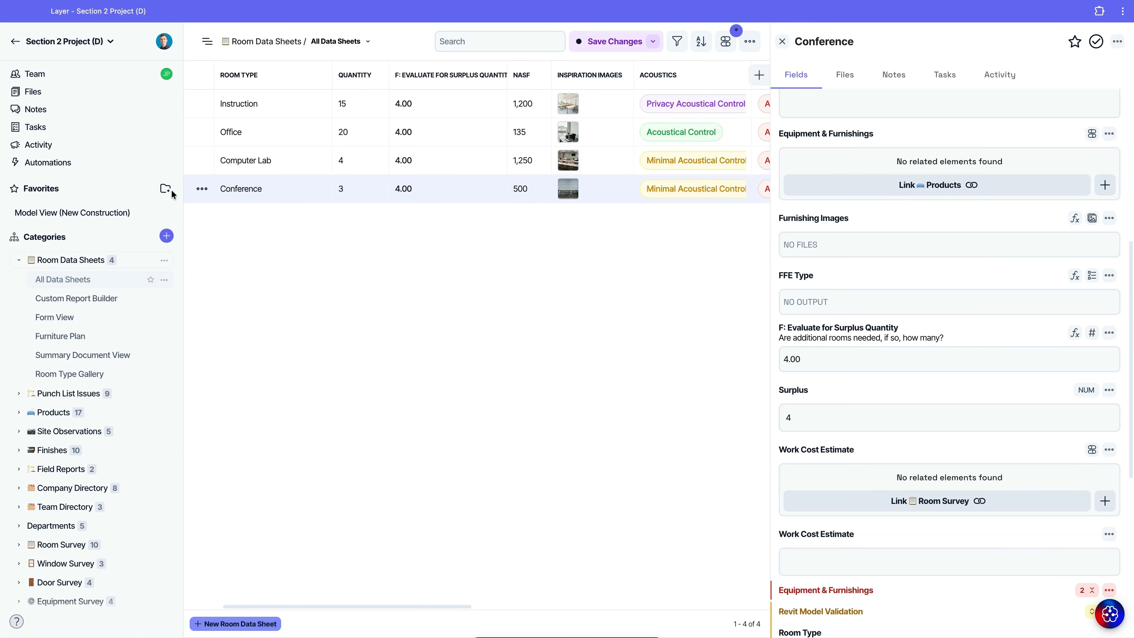
Open the Room Survey - Update Conditions to E-mail w/ Contcantenate automation, check its trigger fields and expand the Update an Element action
left_click(65, 164)
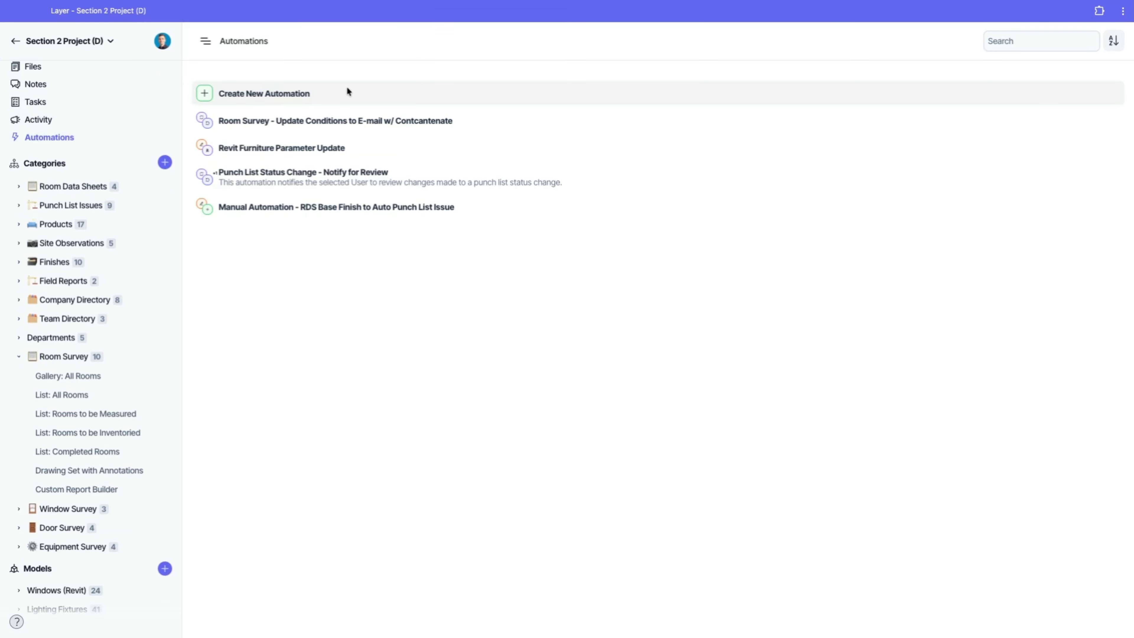
left_click(303, 121)
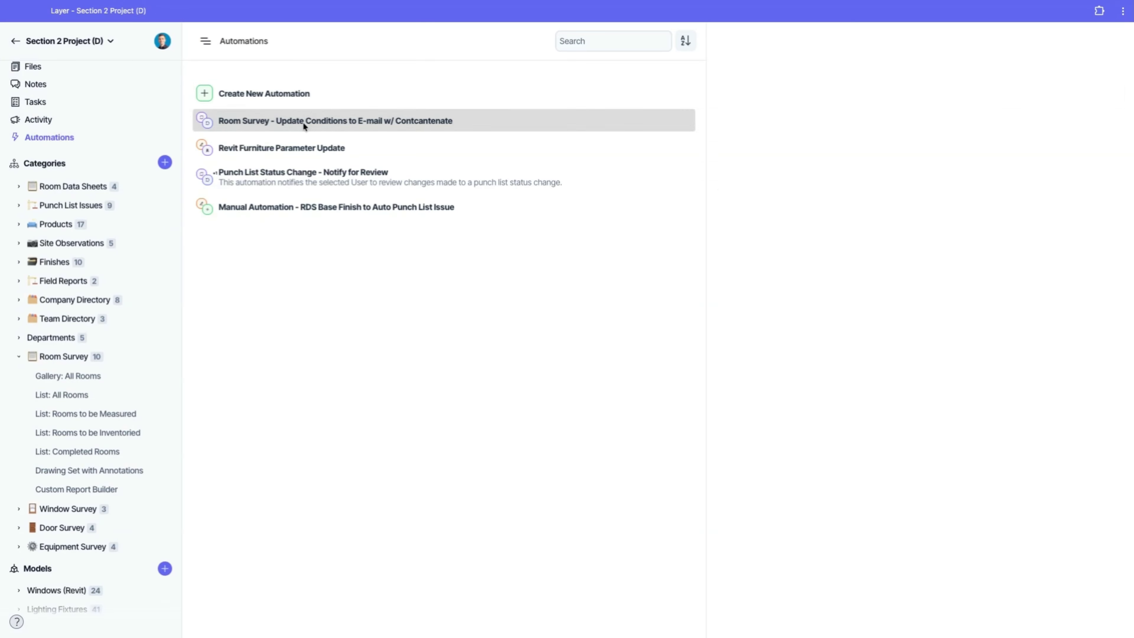
left_click(928, 160)
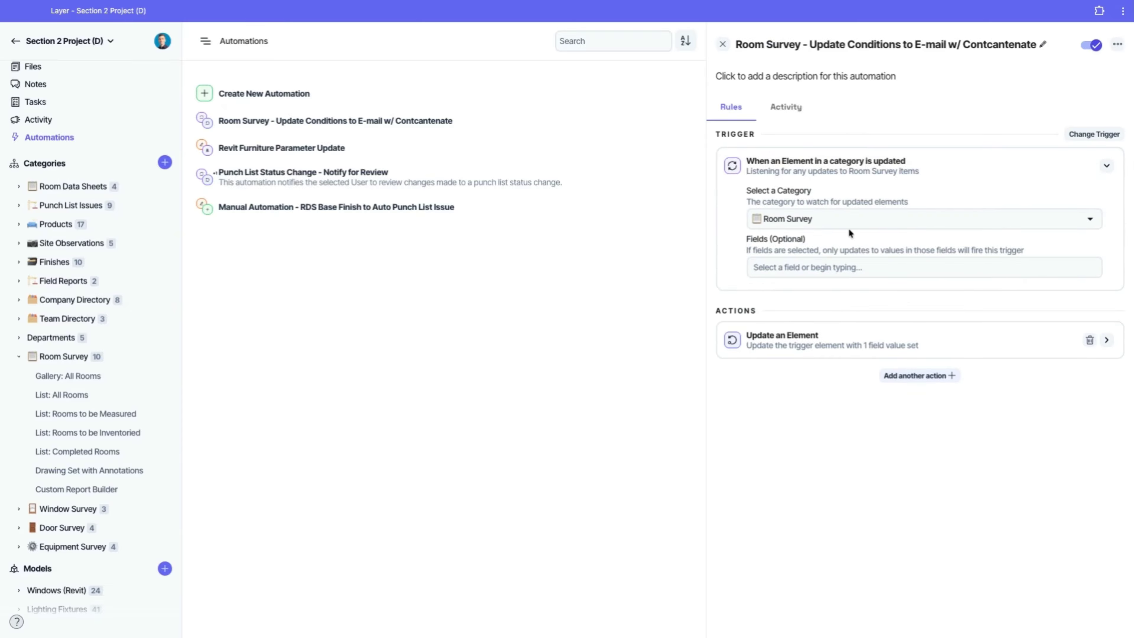
left_click(845, 218)
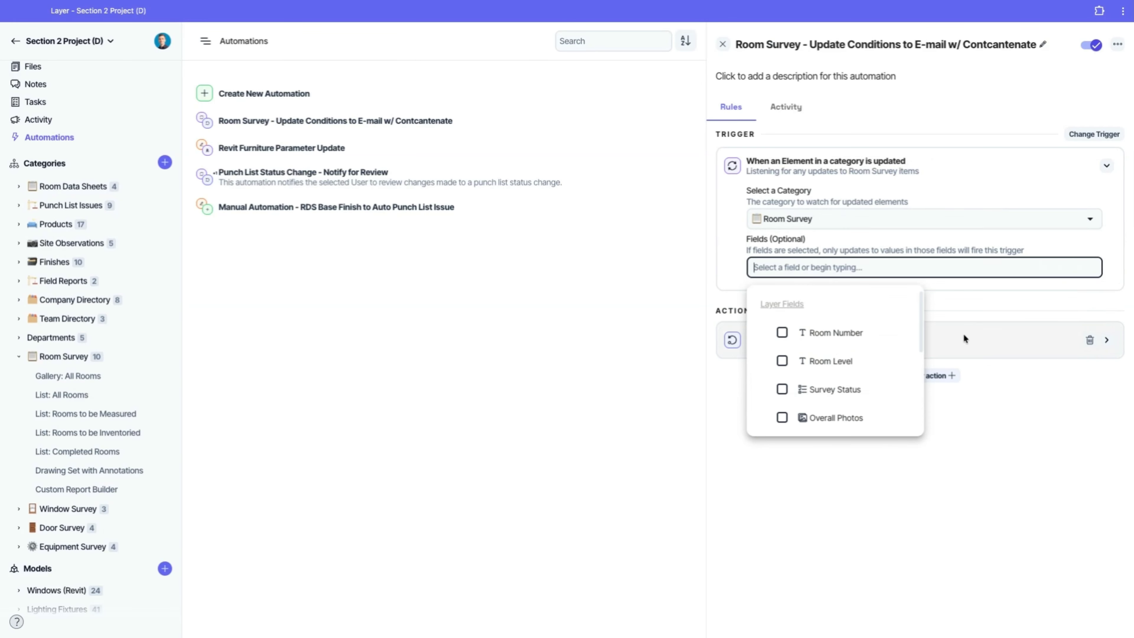
left_click(978, 336)
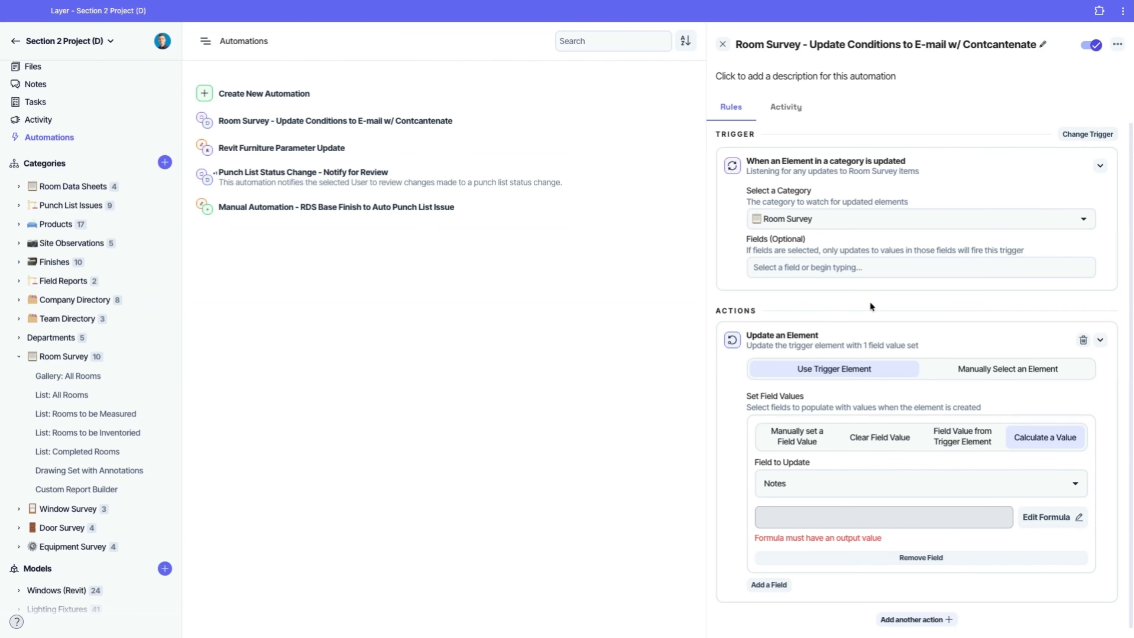
Check the Notes field setting of the Update an Element action and open its calculated value's formula
scroll(871, 302, "down", 1)
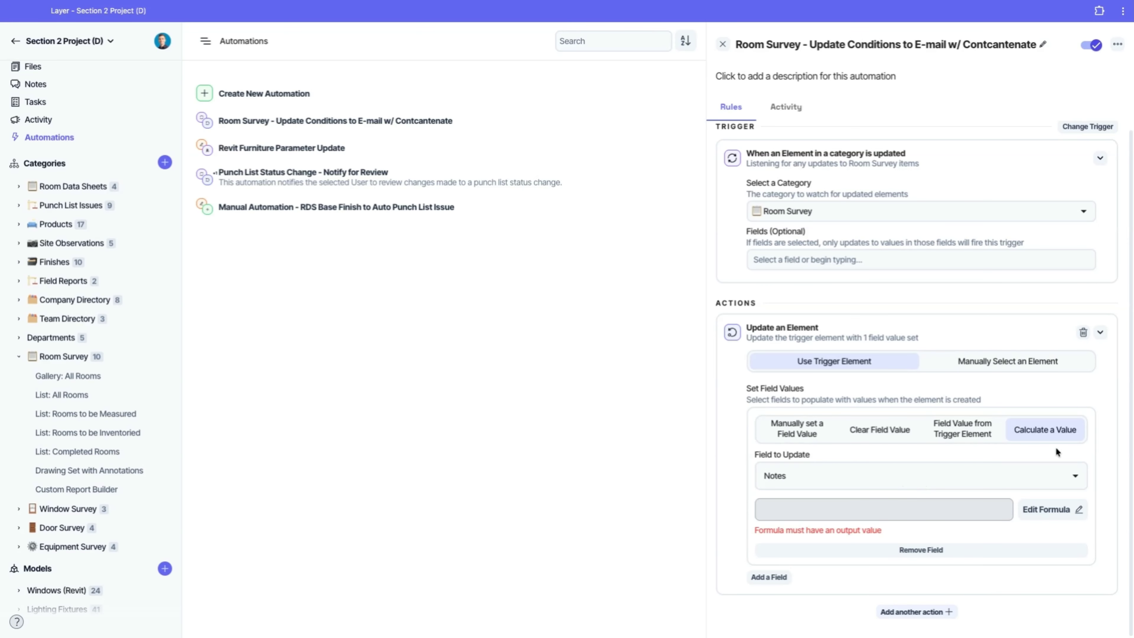
left_click(877, 476)
left_click(835, 438)
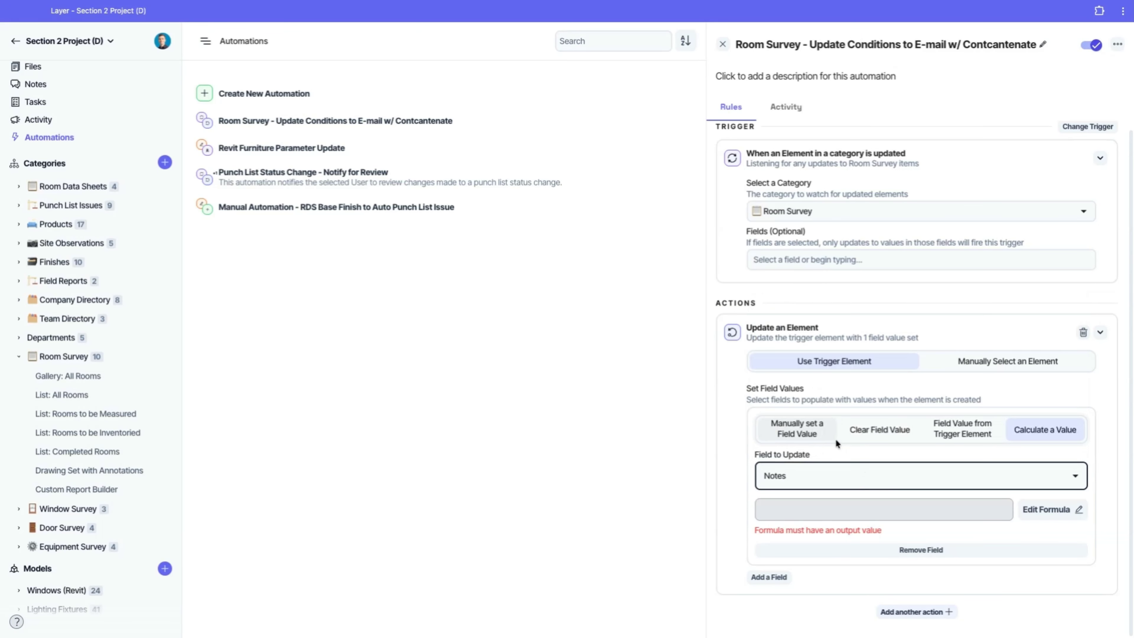
left_click(1054, 507)
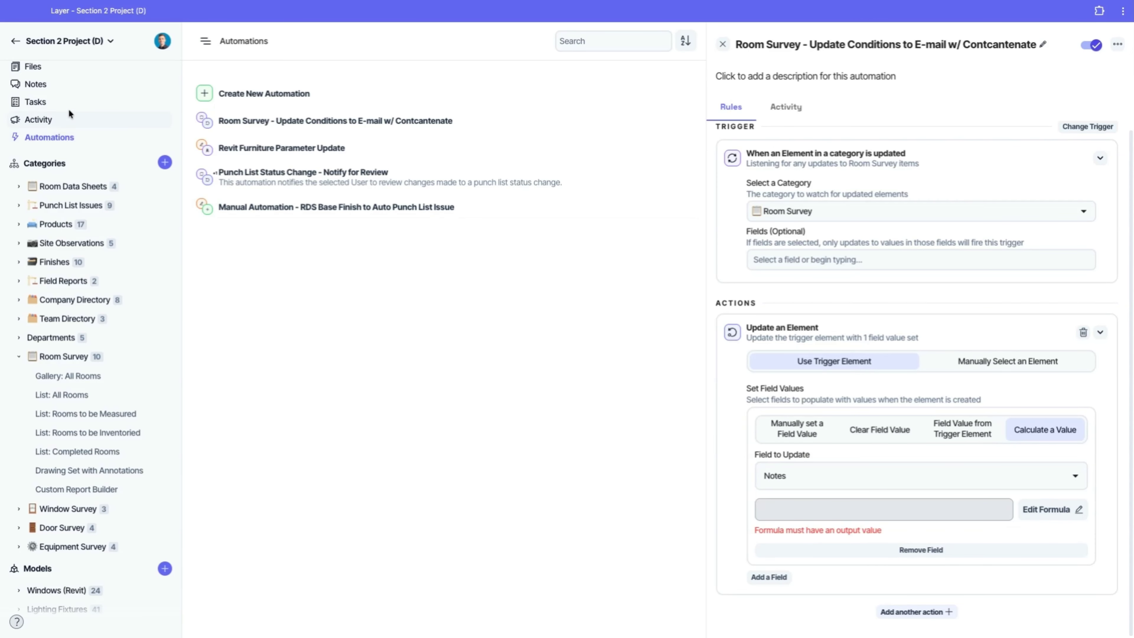
Open the Room Survey list of all rooms and examine its material, condition and notes columns
left_click(67, 357)
left_click(63, 395)
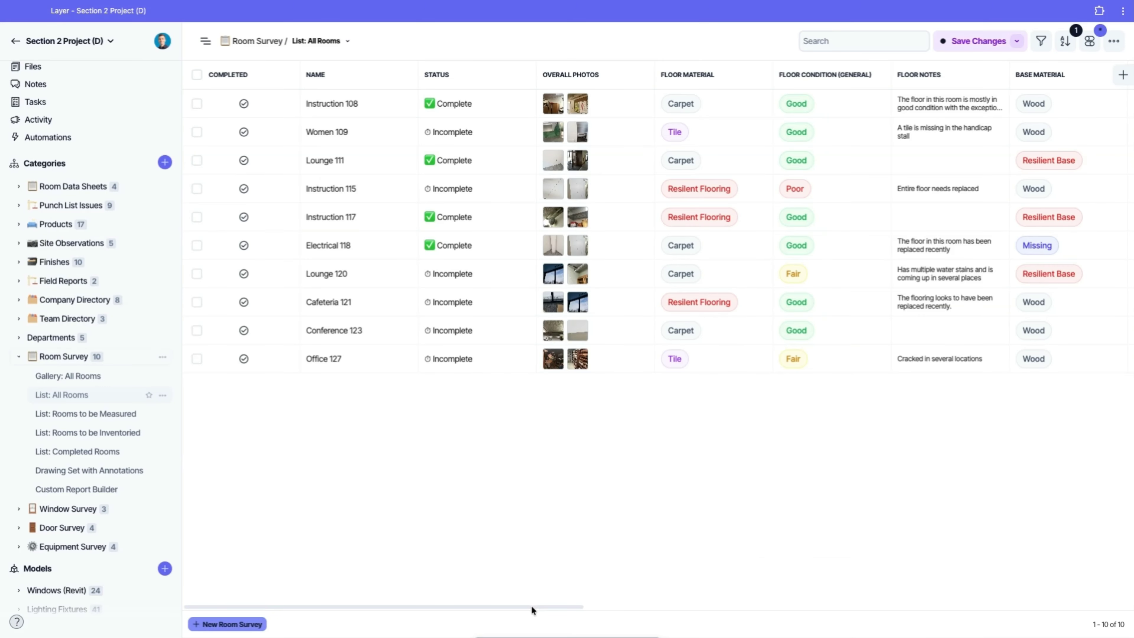
scroll(532, 608, "right", 1)
scroll(532, 607, "right", 5)
scroll(714, 619, "right", 5)
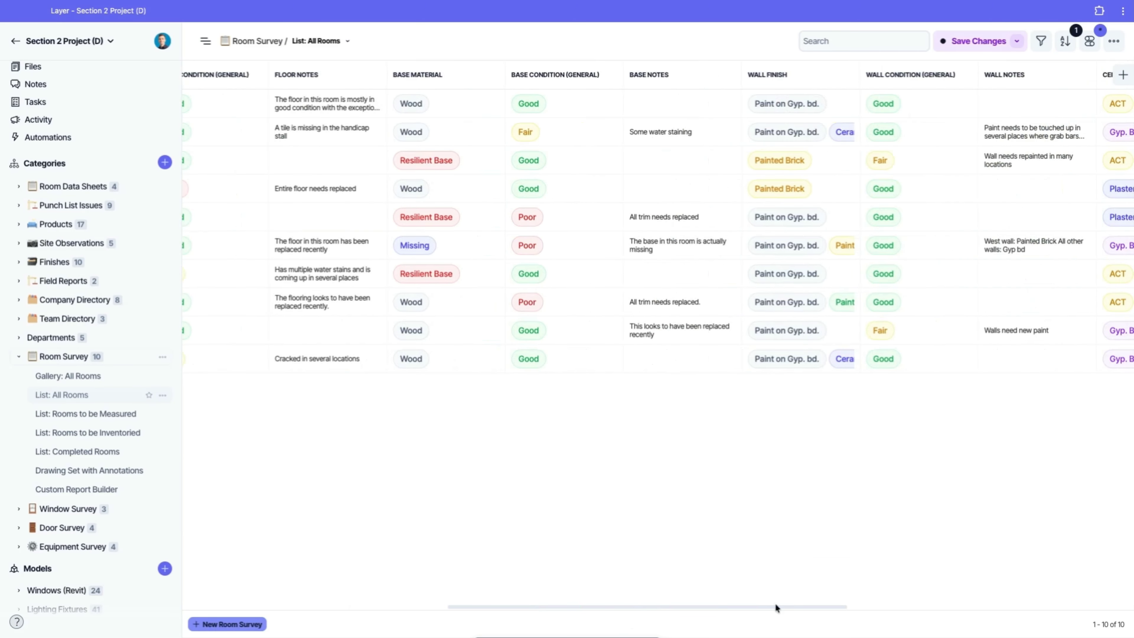
scroll(613, 621, "right", 5)
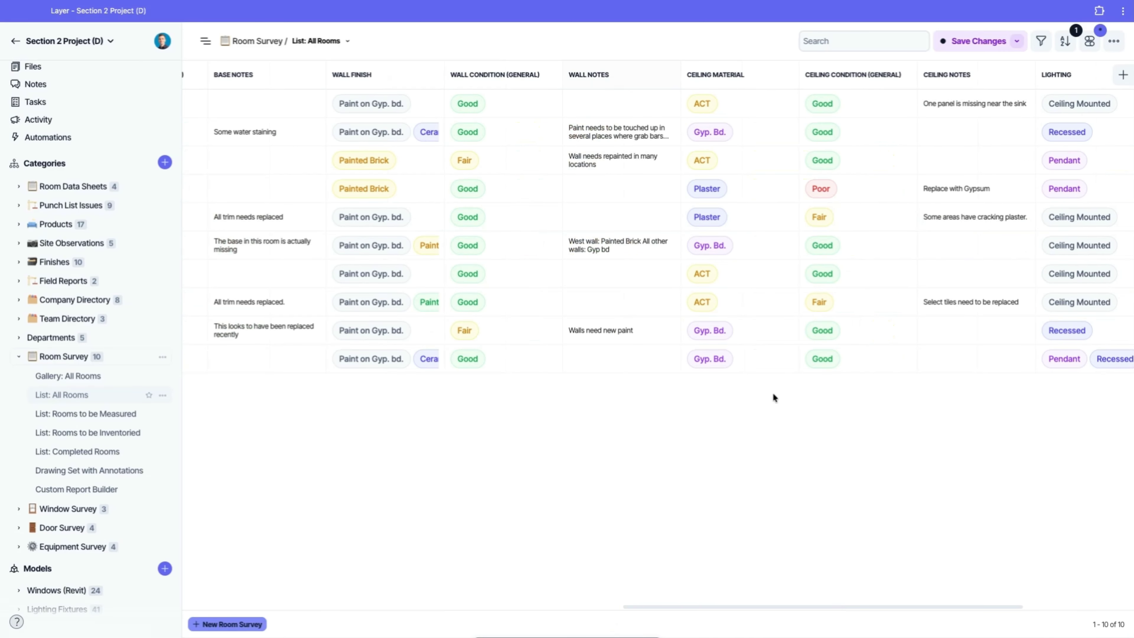
scroll(762, 607, "left", 2)
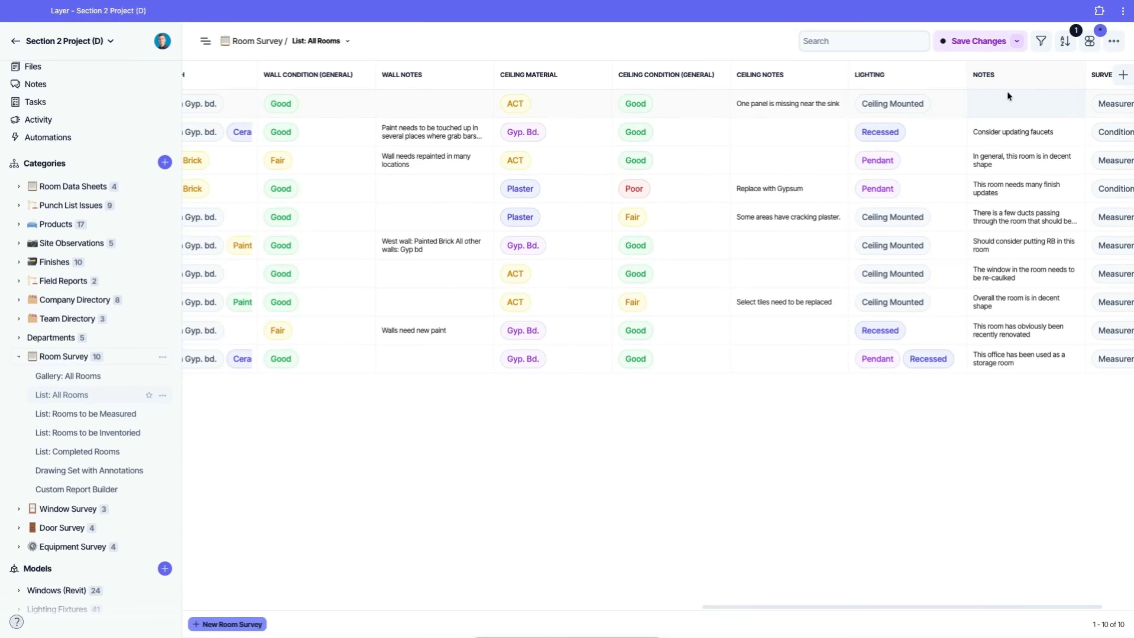
scroll(835, 606, "left", 15)
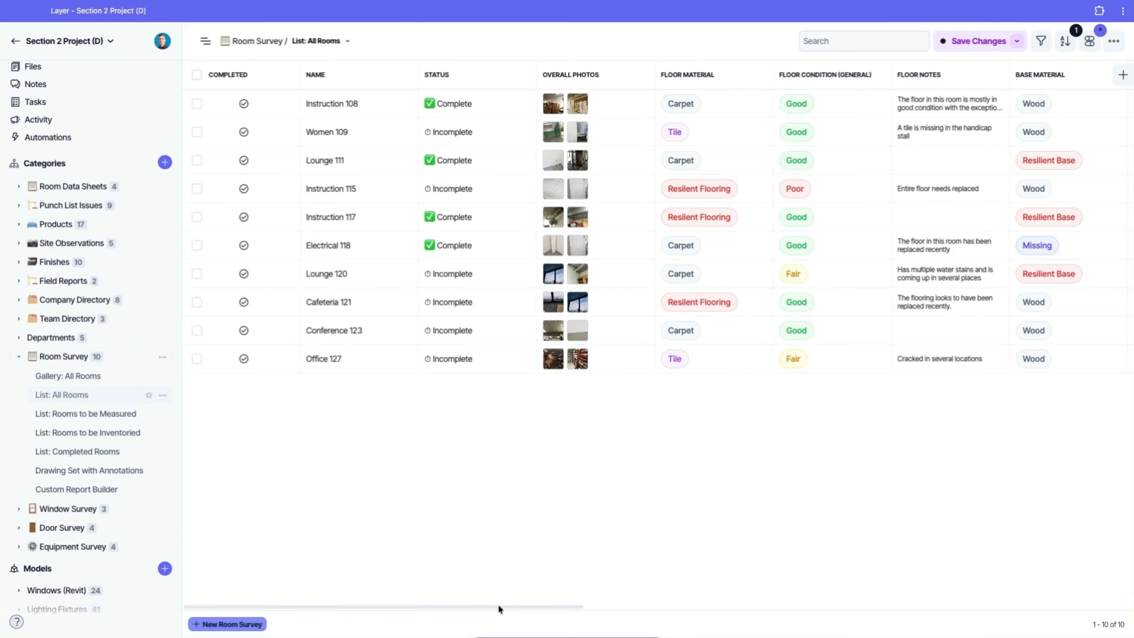
scroll(501, 609, "right", 4)
scroll(512, 607, "left", 4)
Reopen the Room Survey - Update Conditions to E-mail w/ Contcantenate automation and open the Notes field's calculated value formula for editing
left_click(61, 138)
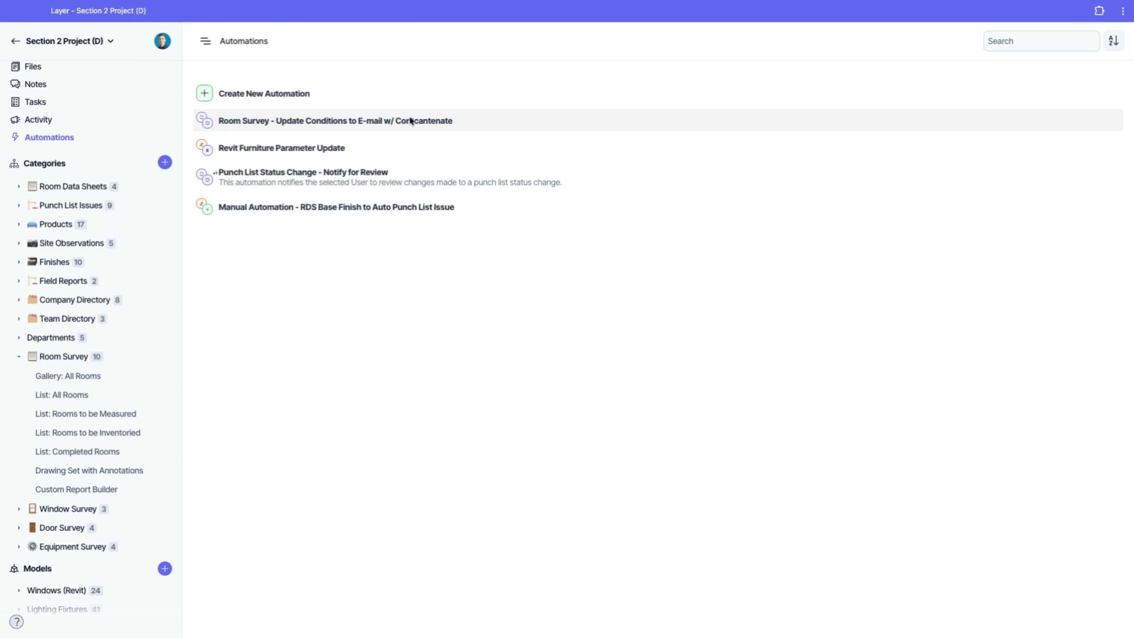
left_click(435, 122)
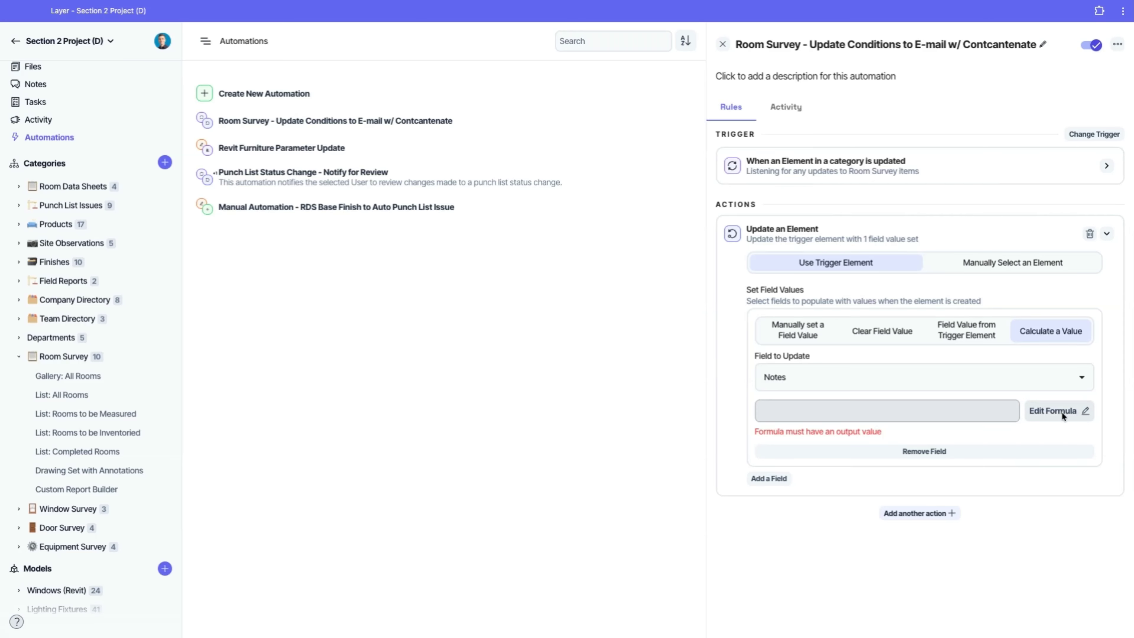
left_click(1061, 412)
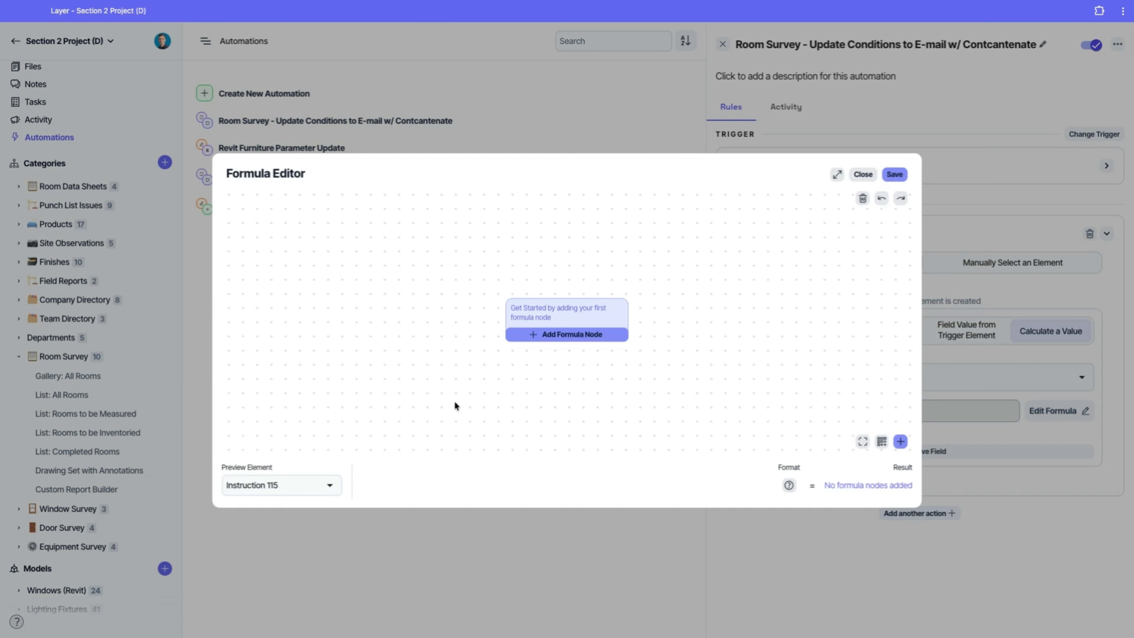
Add a CONCATENATE function node to the empty formula
left_click(549, 335)
type("conc")
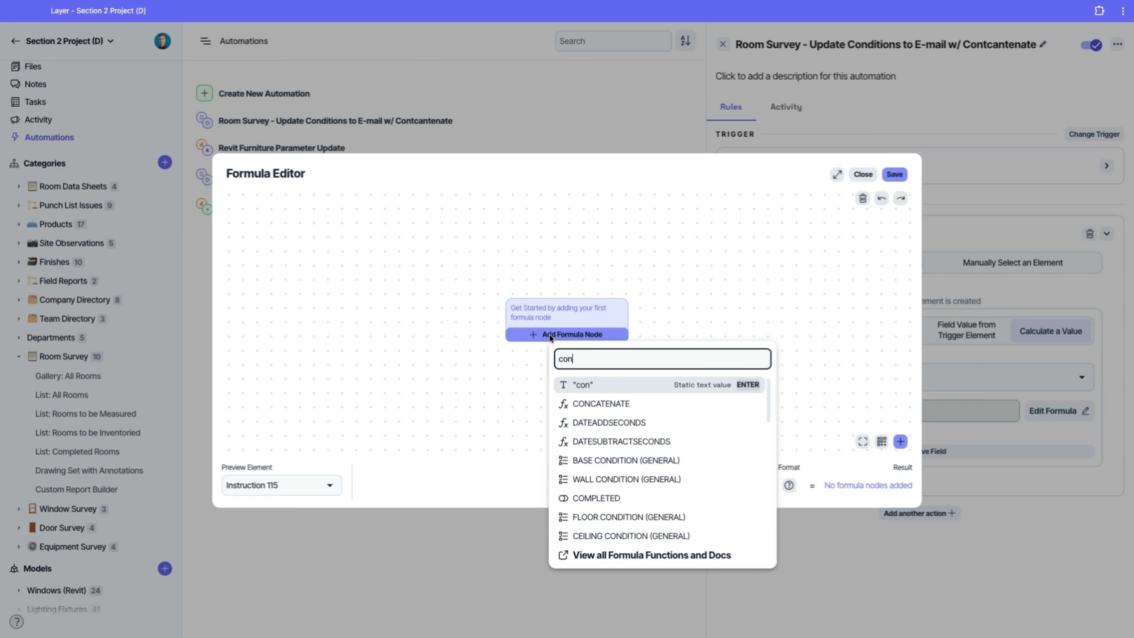
left_click(607, 399)
left_click_drag(409, 308, 511, 370)
scroll(652, 429, "left", 2)
scroll(651, 429, "down", 1)
Add a BASE NOTES node and connect it to the first input of CONCATENATE
right_click(345, 282)
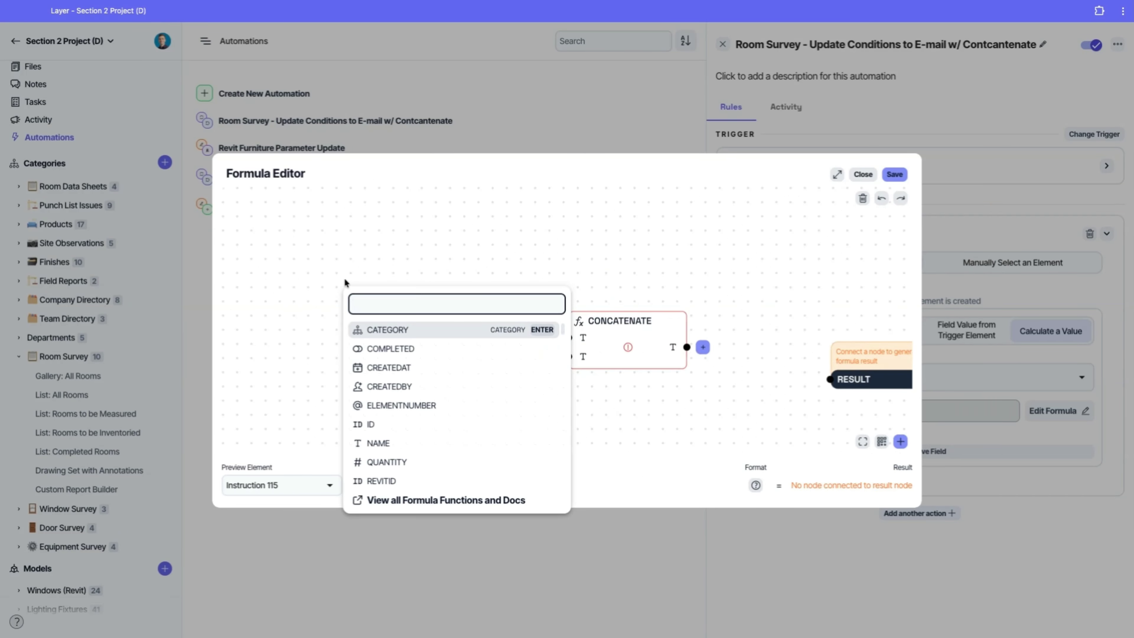
type("Notes")
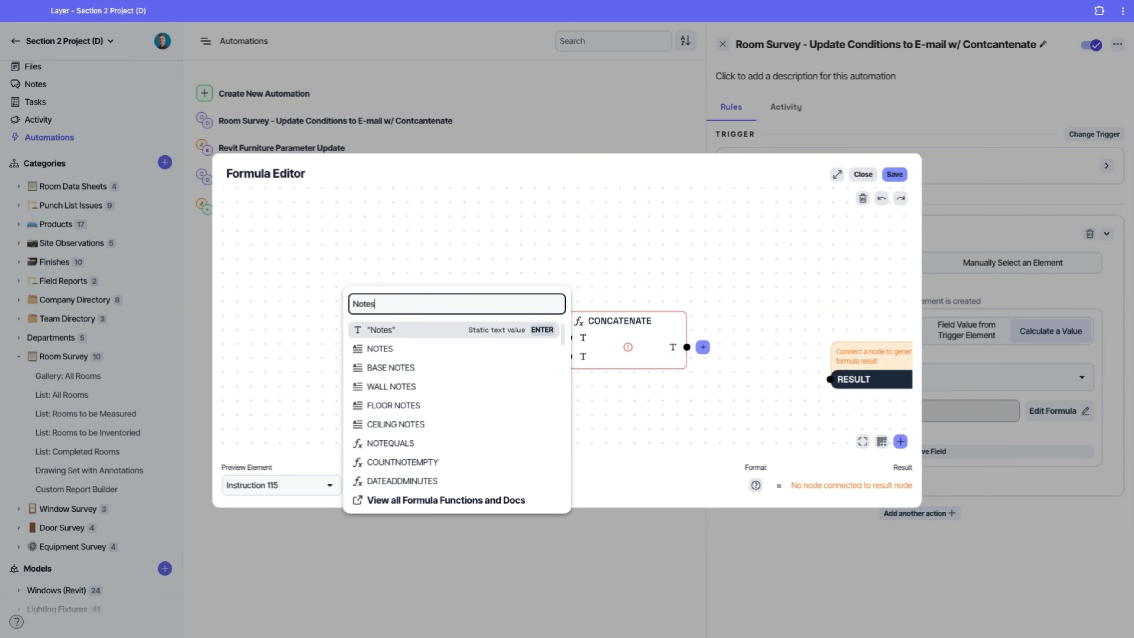
left_click(413, 366)
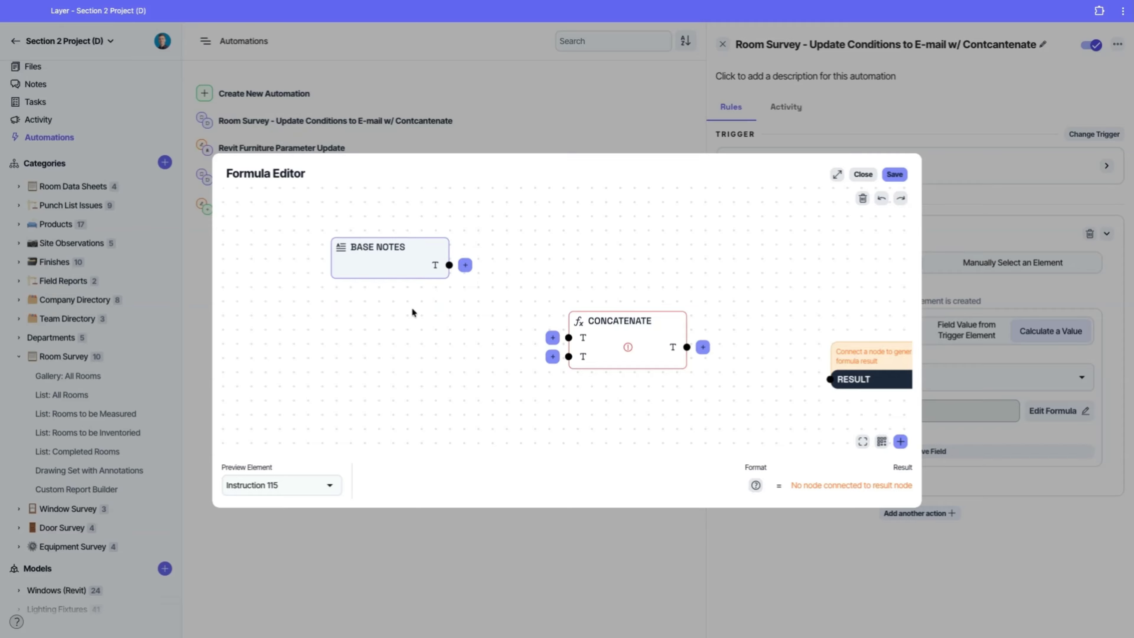
left_click_drag(450, 266, 569, 338)
Add a FLOOR NOTES node below BASE NOTES and connect it to the second input of CONCATENATE
right_click(334, 332)
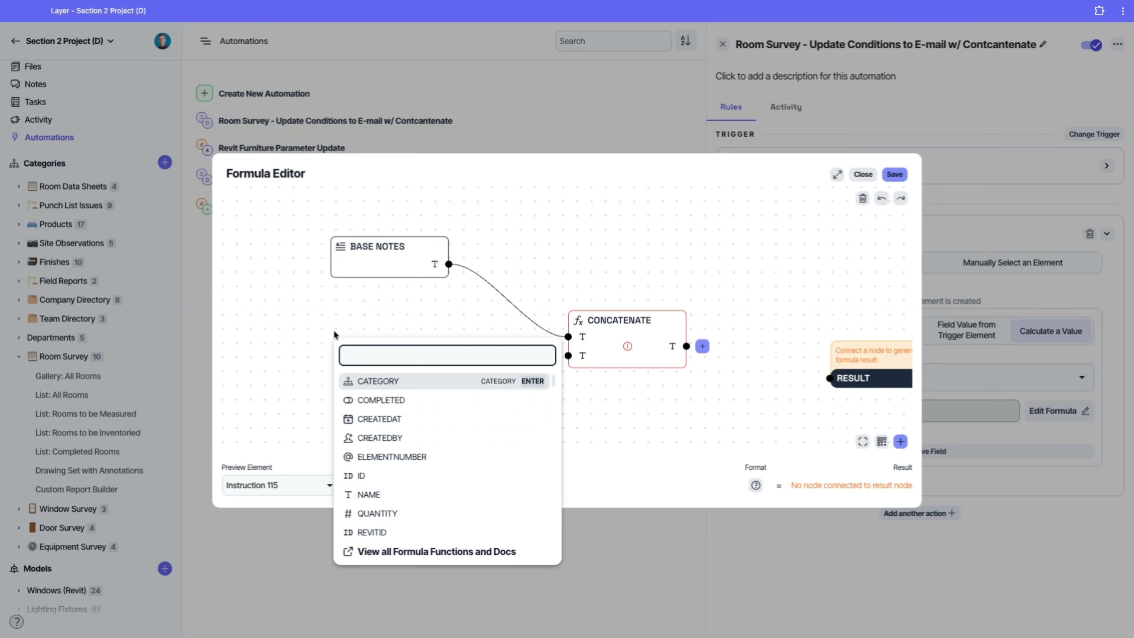
type("NOte")
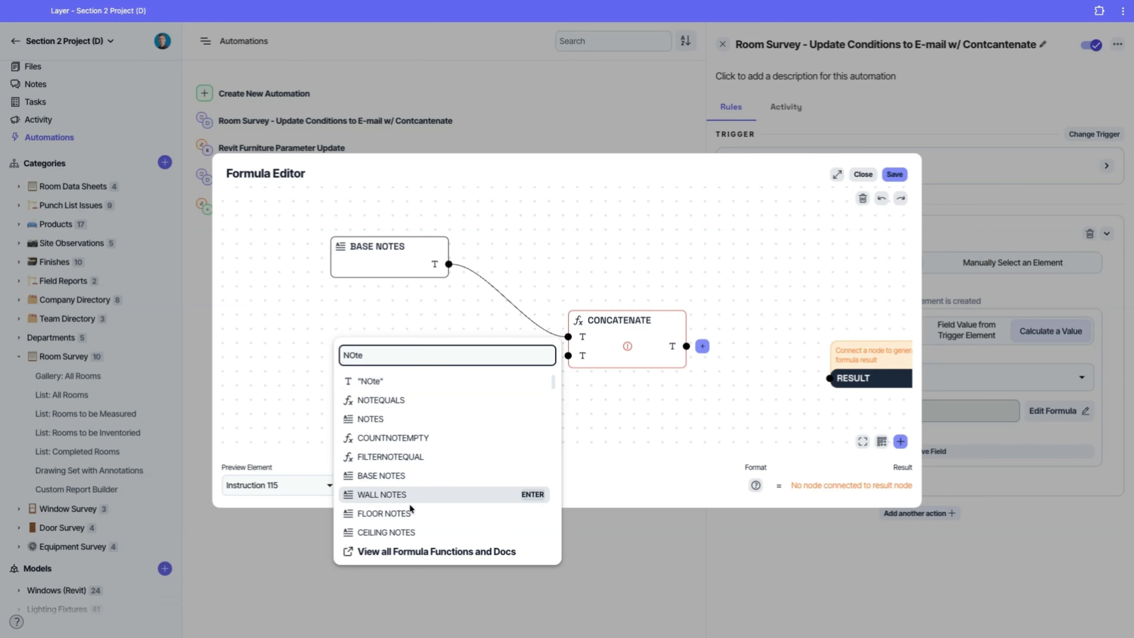
left_click(408, 514)
left_click_drag(401, 358, 396, 321)
left_click_drag(446, 322, 568, 355)
Add WALL NOTES and CEILING NOTES nodes and connect them to the third and fourth inputs of CONCATENATE
right_click(364, 394)
type("Wall")
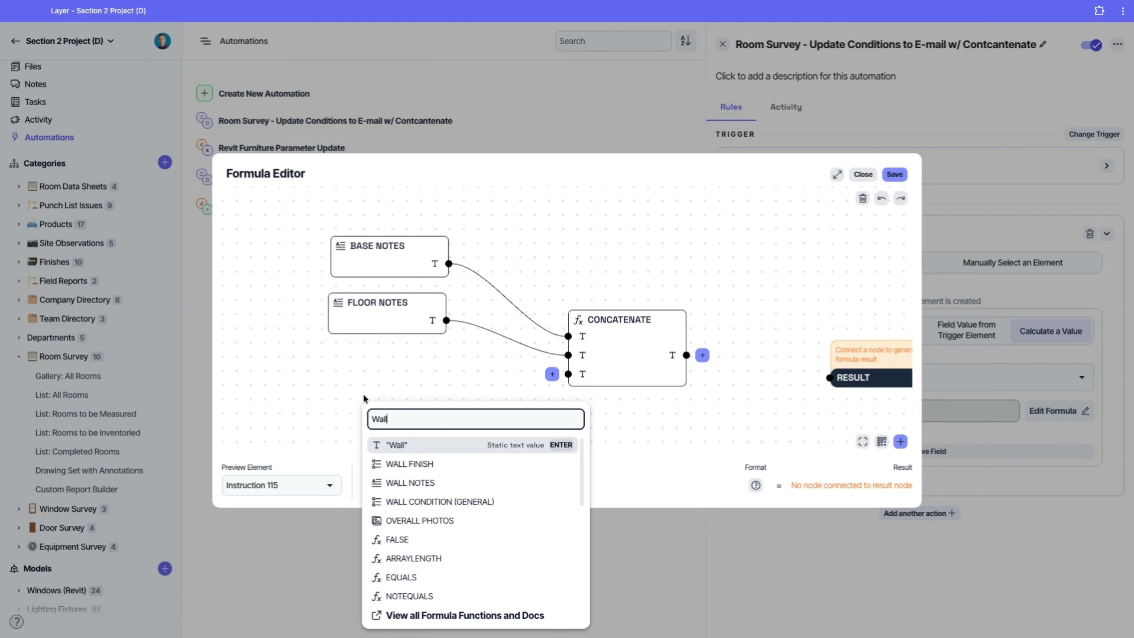
right_click(429, 397)
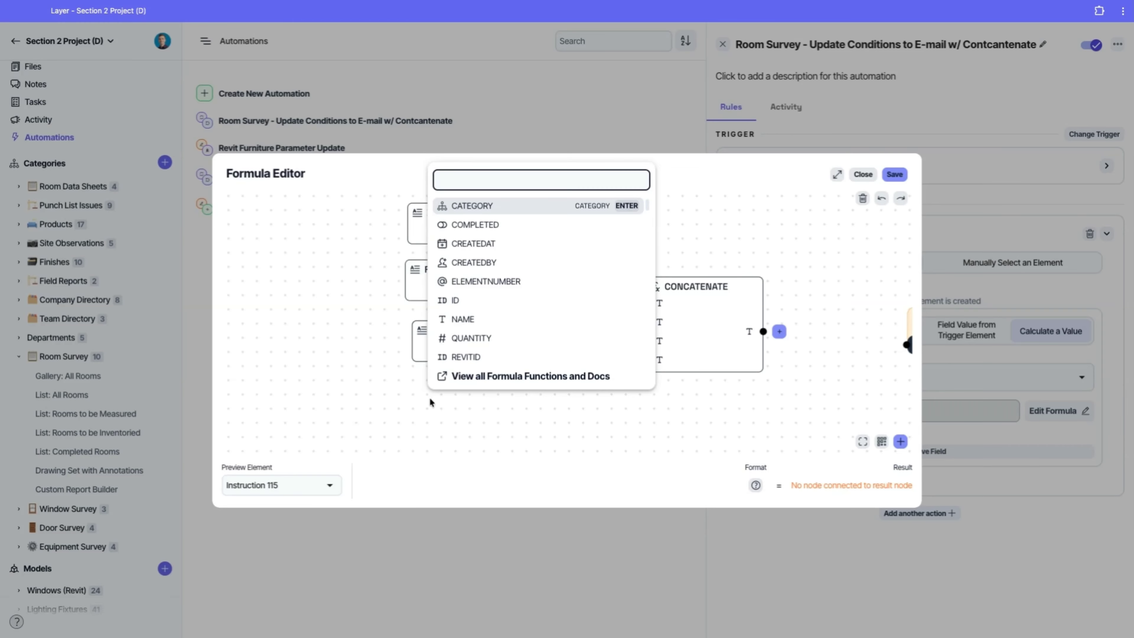
type("Notes")
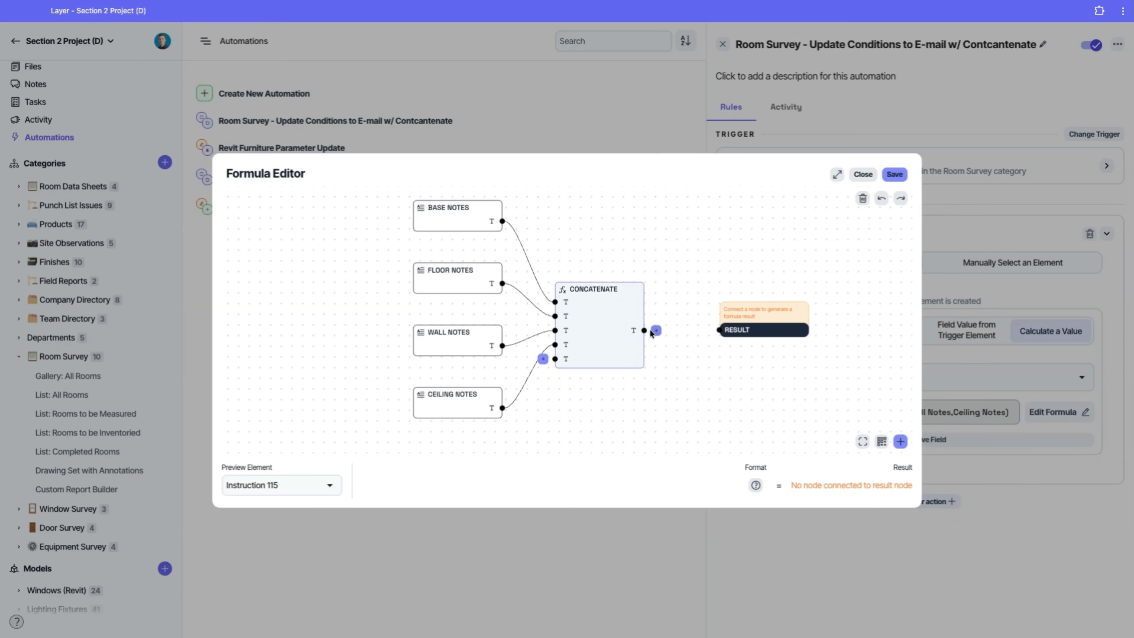
Connect the CONCATENATE output to the RESULT node and save the formula
left_click_drag(651, 333, 718, 330)
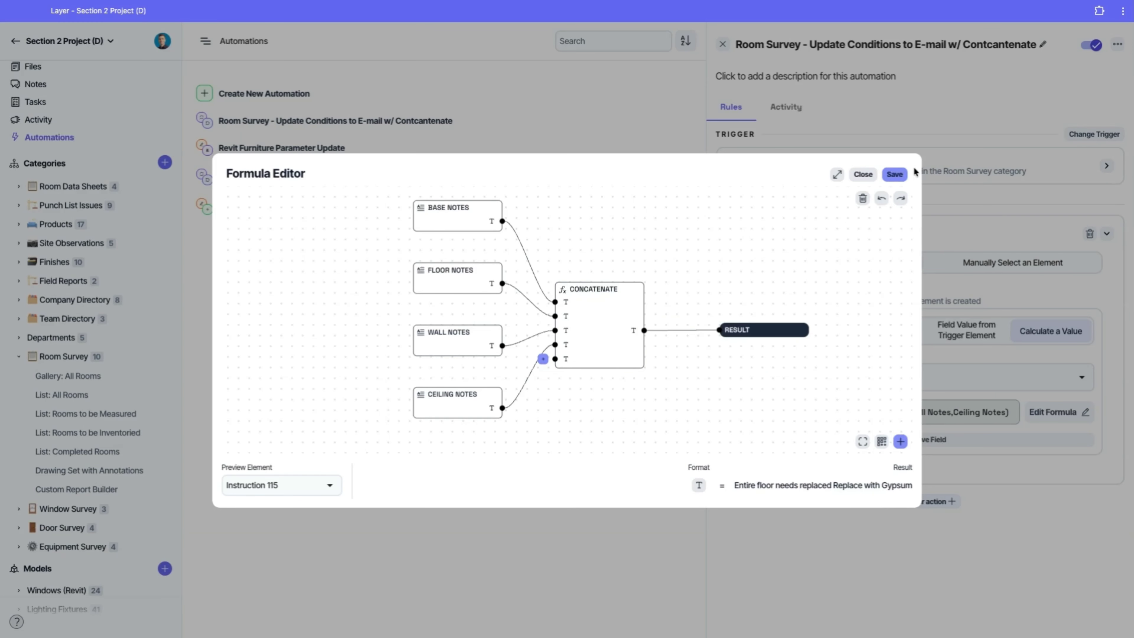
left_click(894, 175)
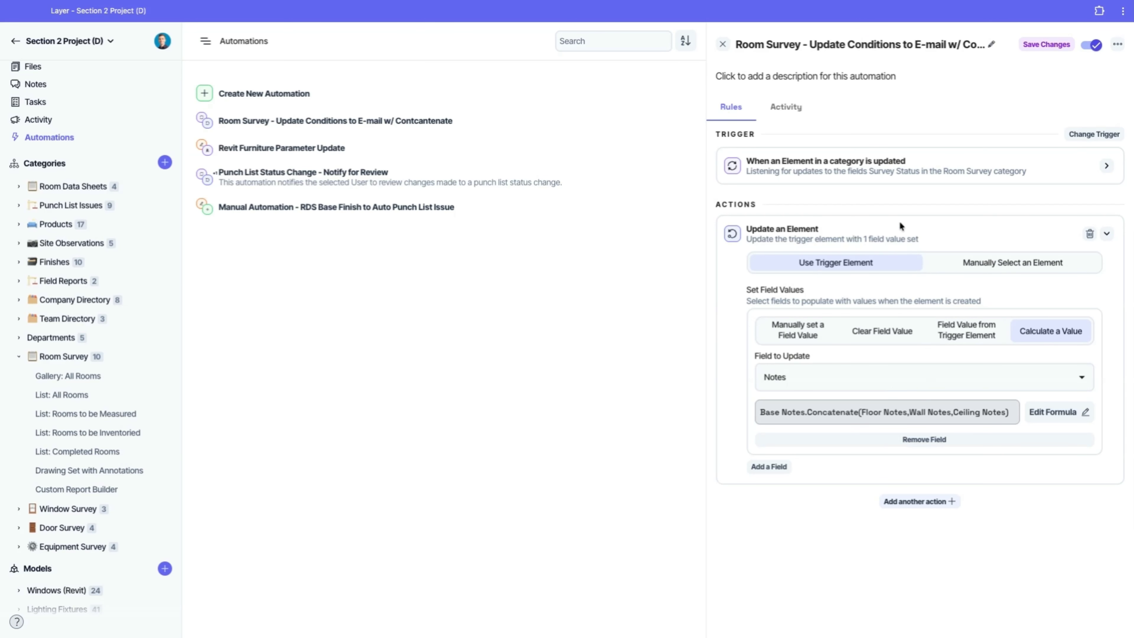
Remove Survey Status from the trigger's optional fields, look through the available Room Survey fields and select Survey Status again
left_click(859, 178)
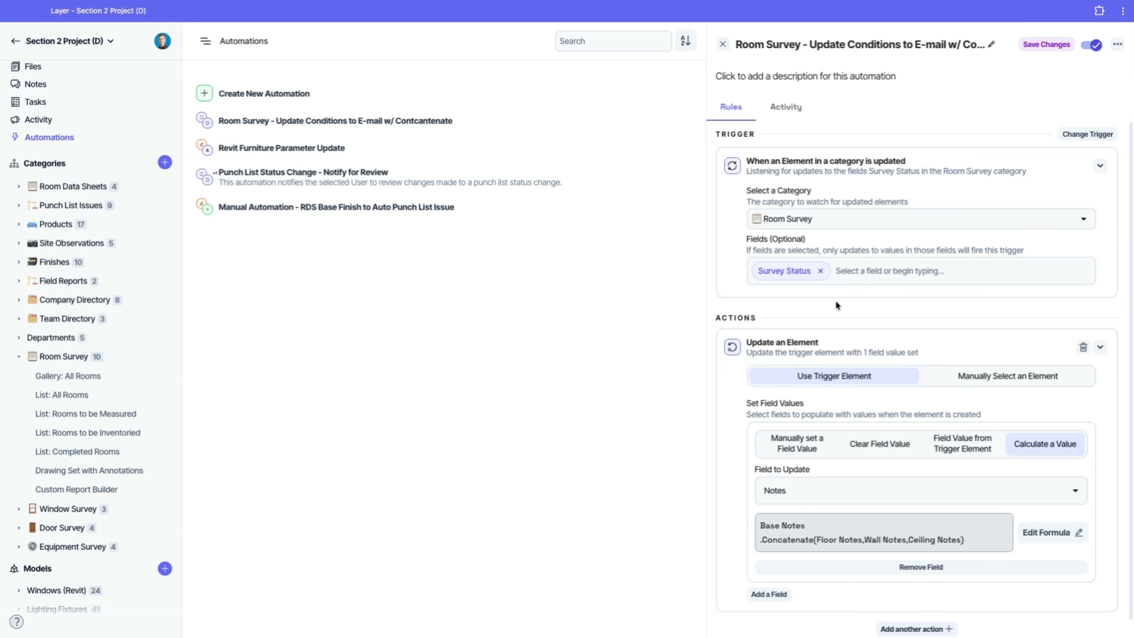
left_click(820, 271)
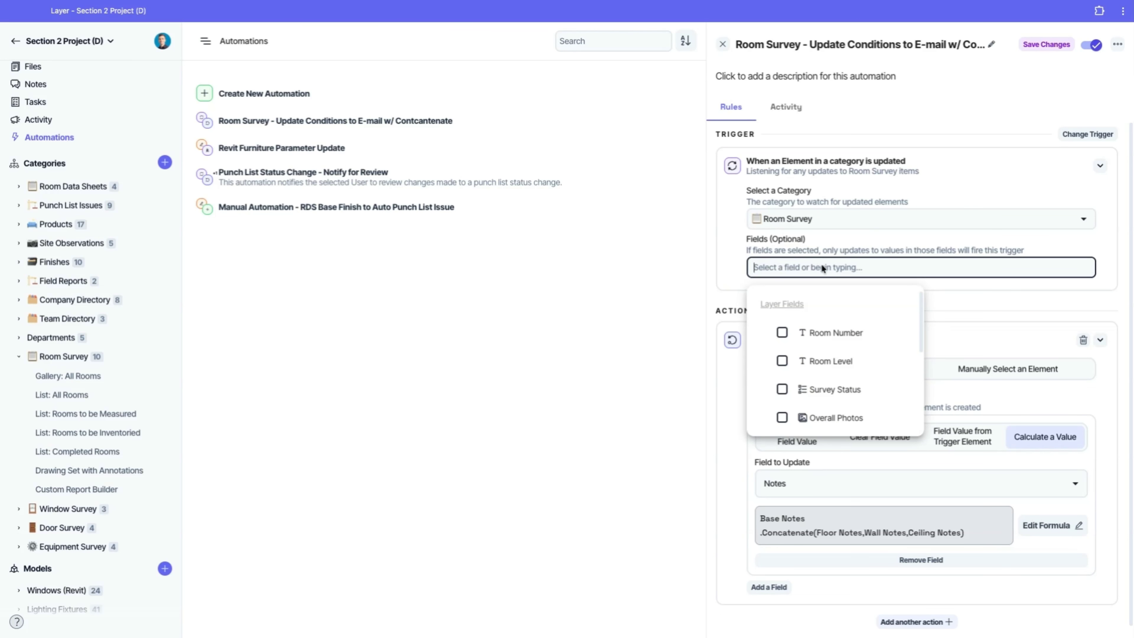
scroll(844, 351, "down", 5)
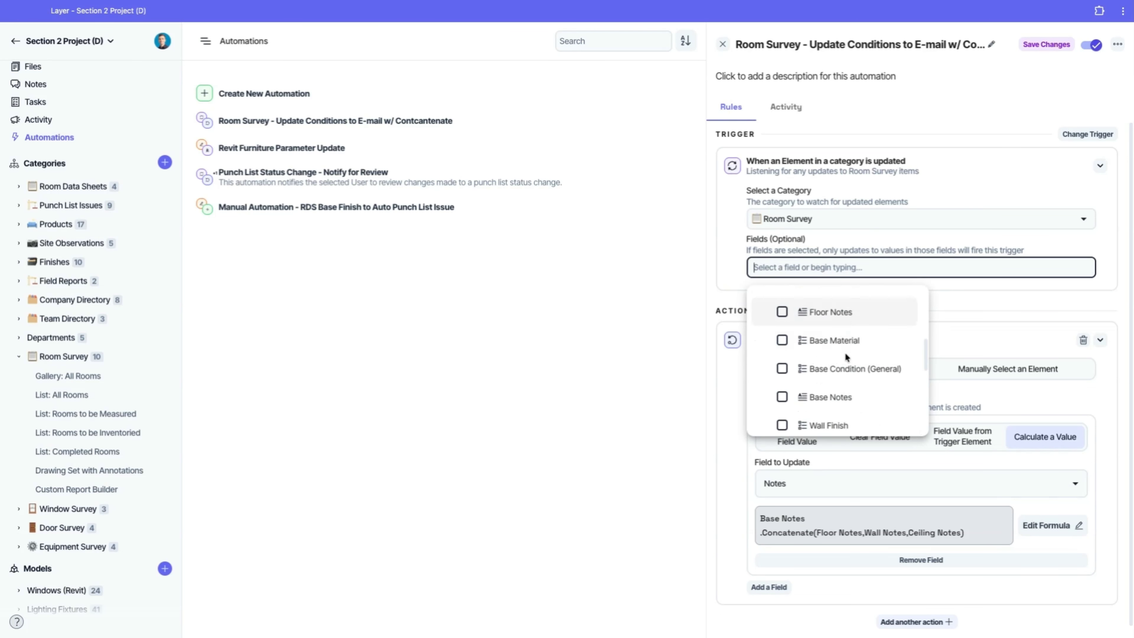
scroll(842, 359, "down", 3)
scroll(804, 370, "up", 10)
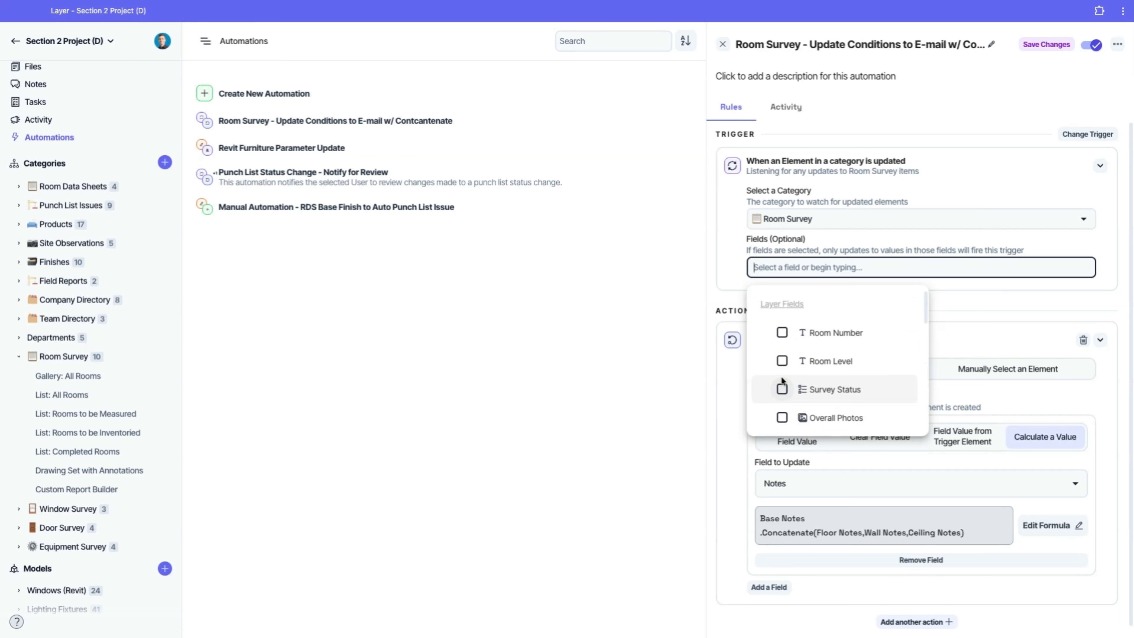
left_click(782, 385)
left_click(1034, 293)
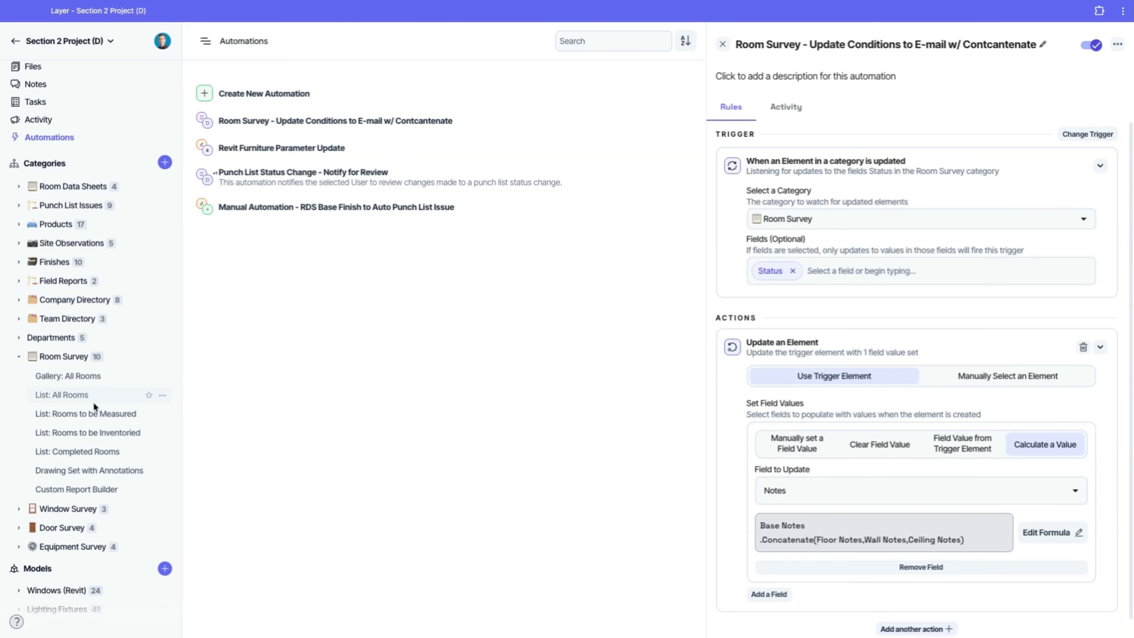
Open Conference 123 from the Room Survey list of all rooms and examine its survey status, floor and base fields
left_click(74, 393)
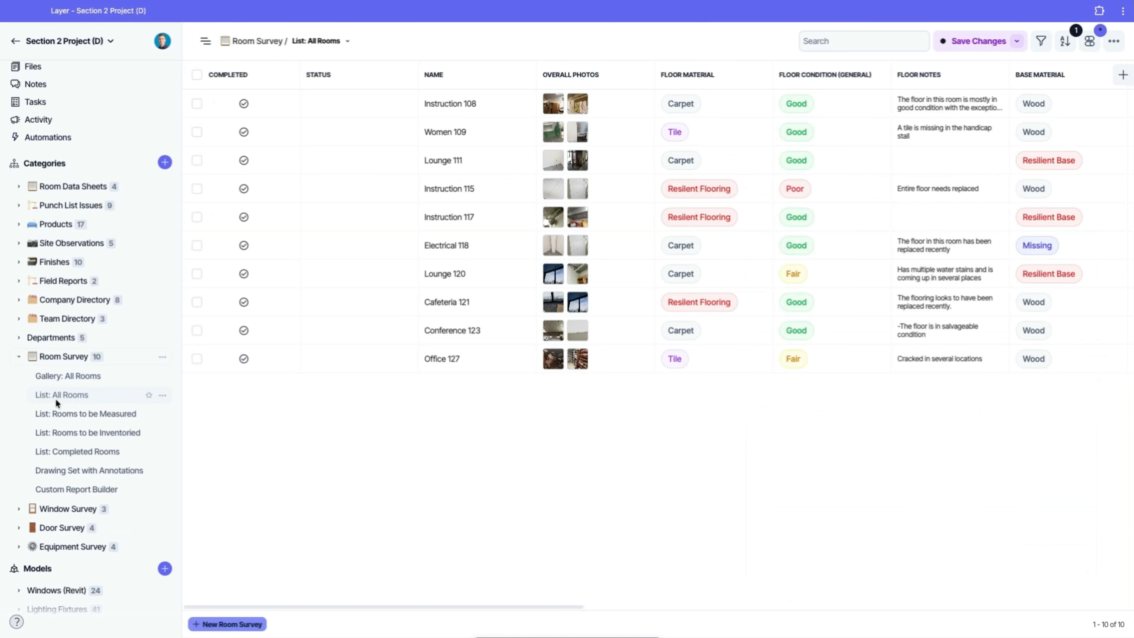
left_click(426, 331)
scroll(874, 290, "down", 10)
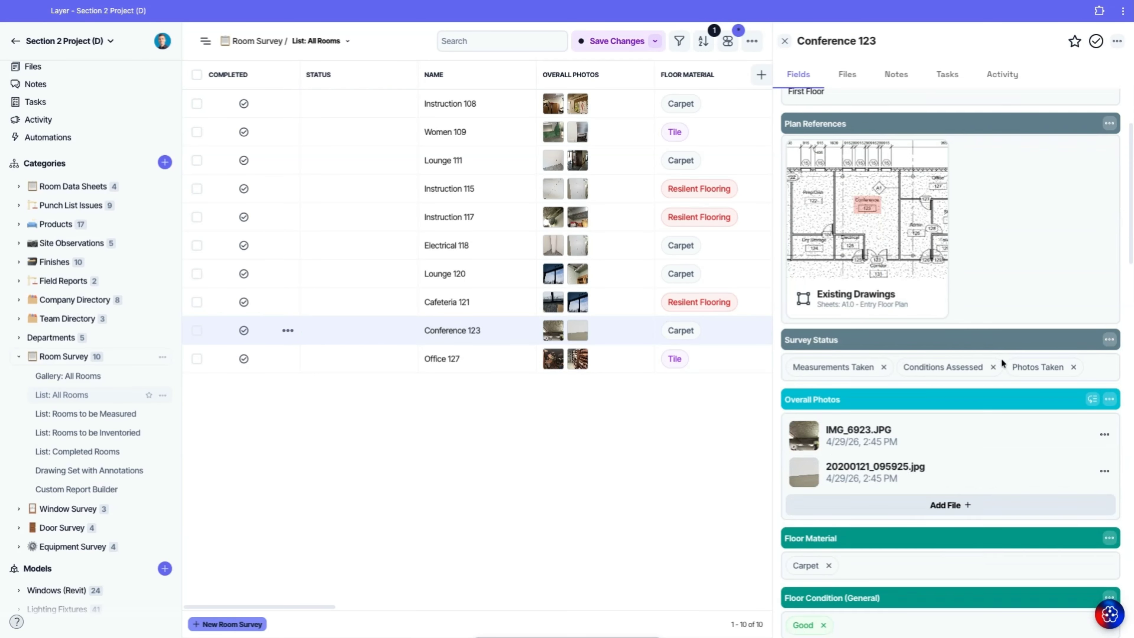
scroll(812, 199, "down", 4)
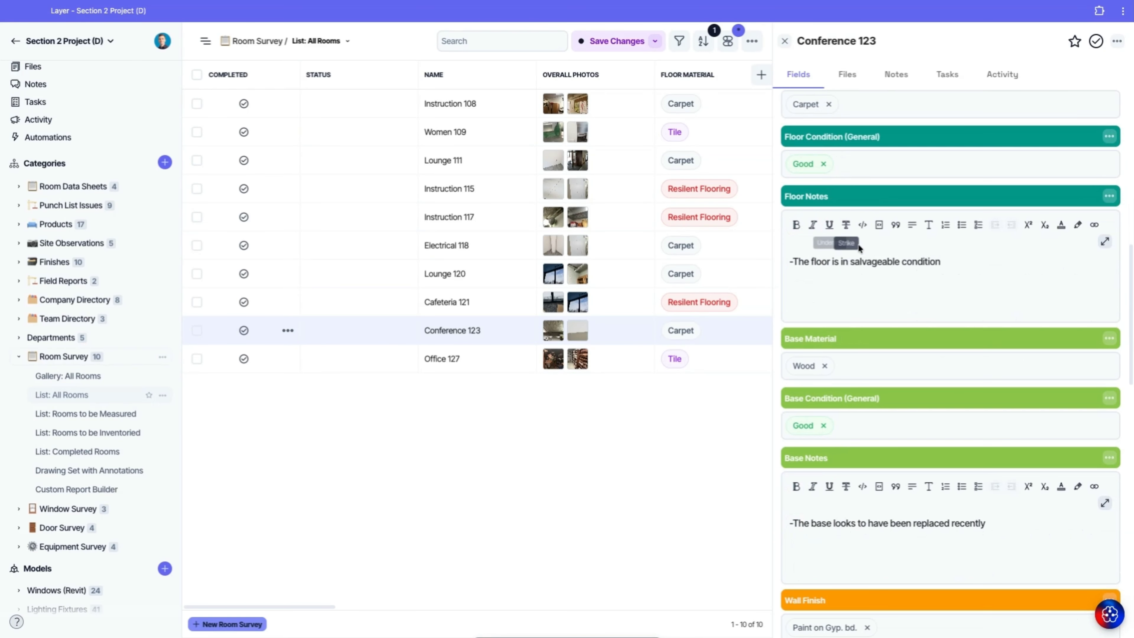
scroll(879, 314, "up", 3)
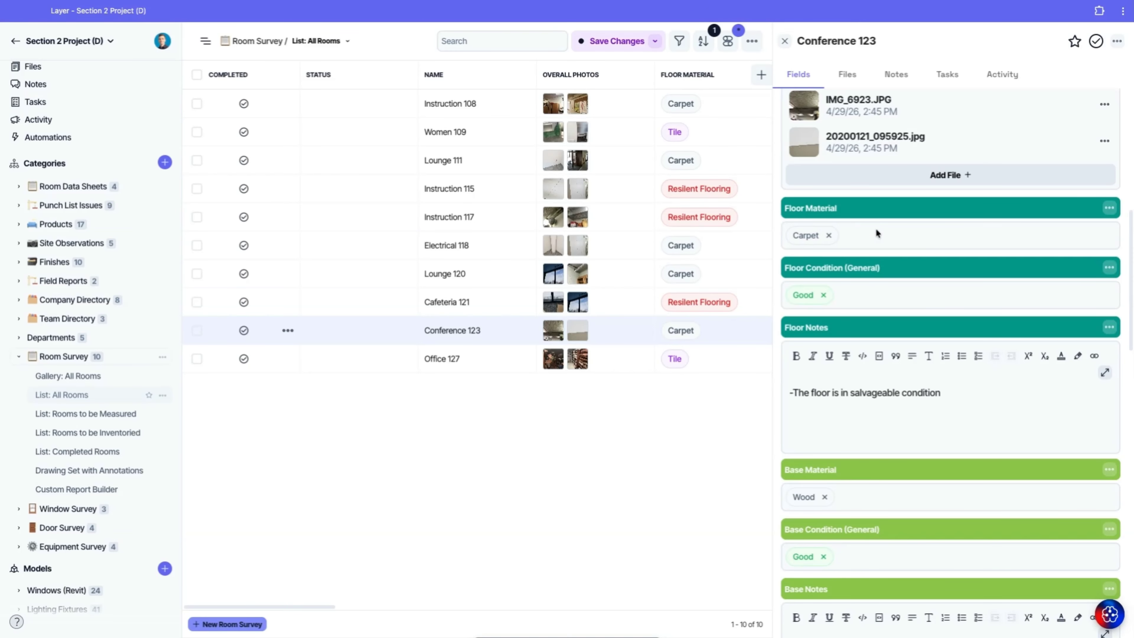
scroll(869, 336, "down", 2)
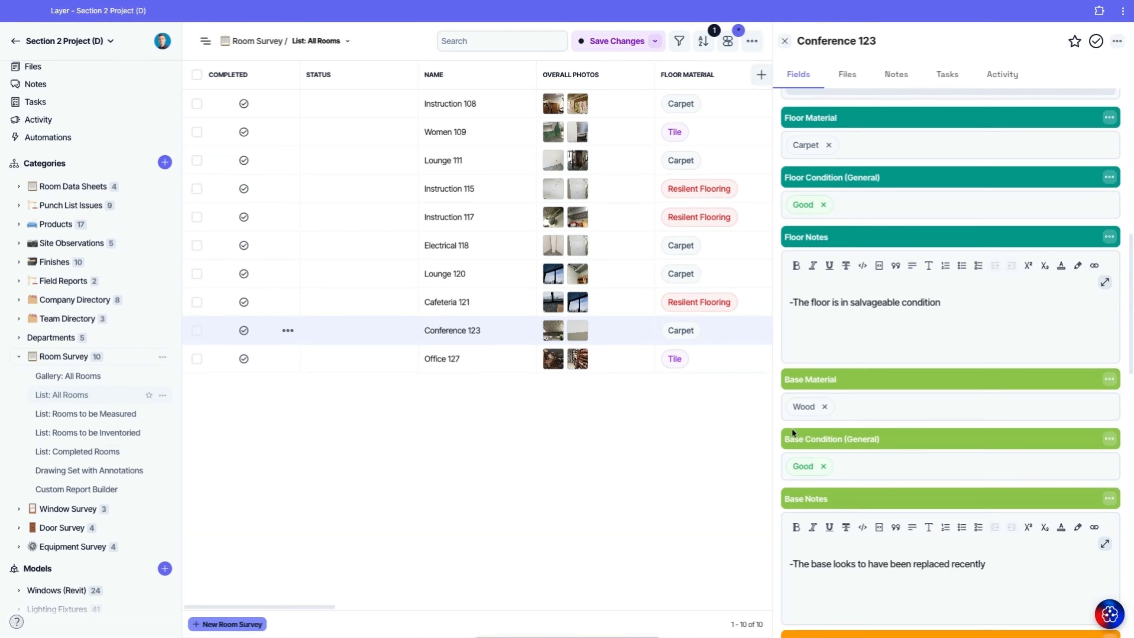
scroll(961, 357, "up", 1)
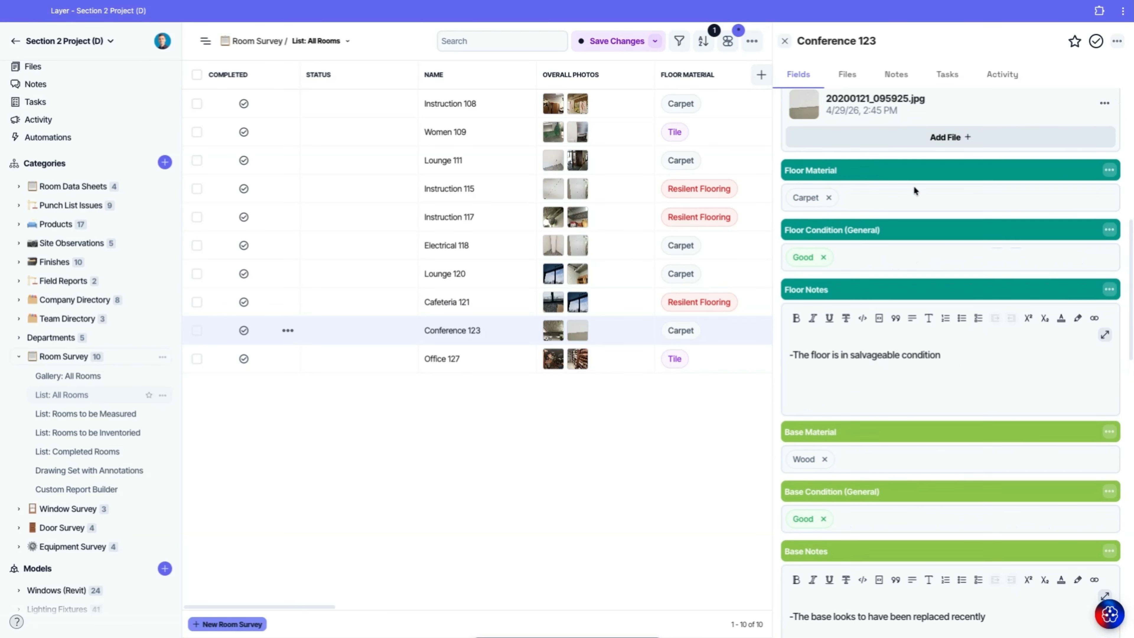
scroll(914, 185, "down", 1)
Examine Conference 123's floor, base, wall and ceiling notes and check its general Notes field
left_click(911, 341)
scroll(911, 341, "down", 10)
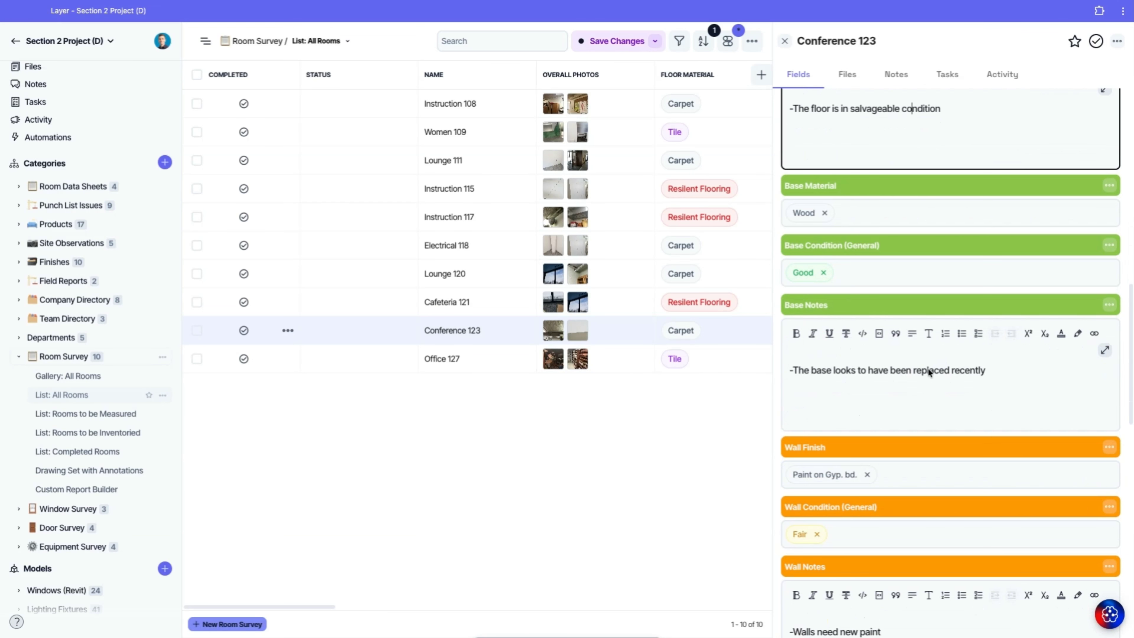
left_click(890, 378)
scroll(876, 390, "down", 4)
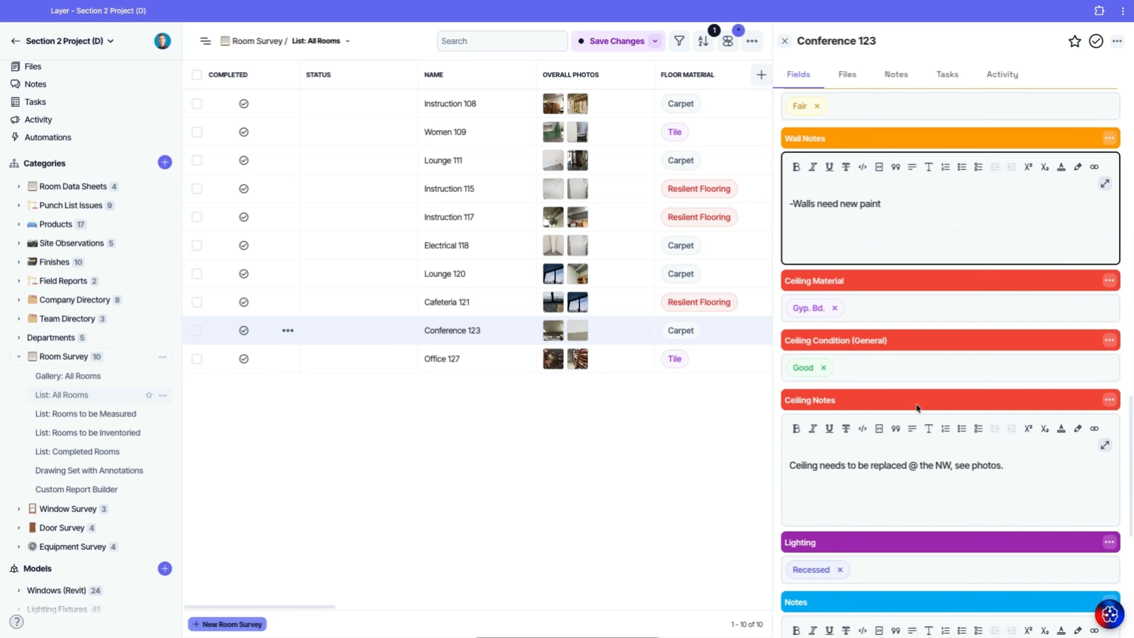
left_click(890, 453)
scroll(909, 461, "down", 3)
scroll(909, 461, "down", 2)
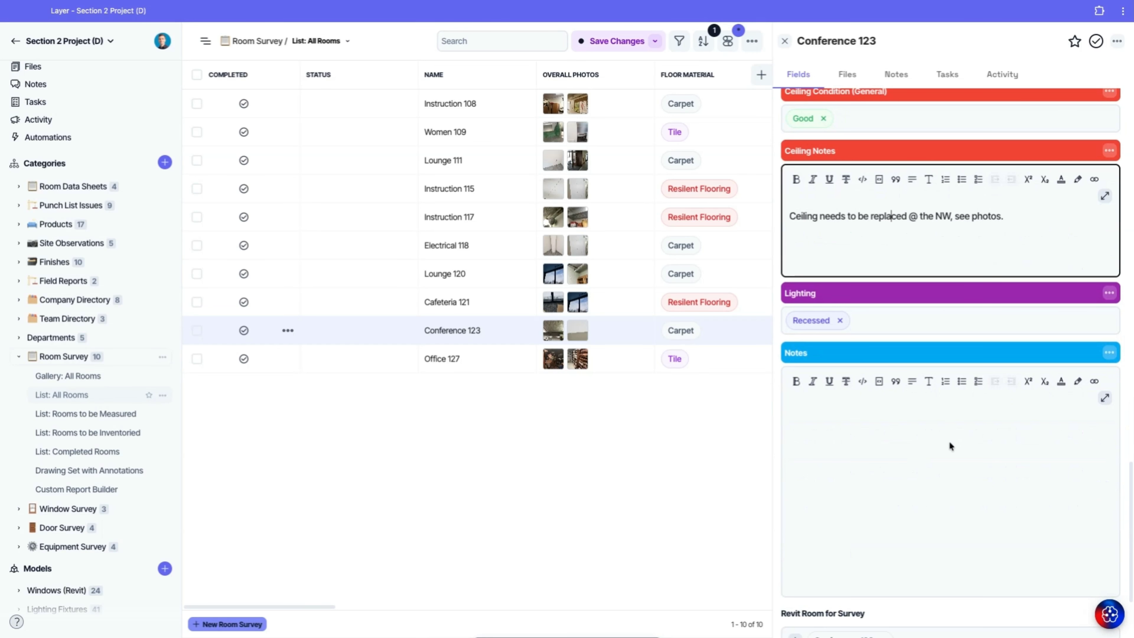
left_click(814, 453)
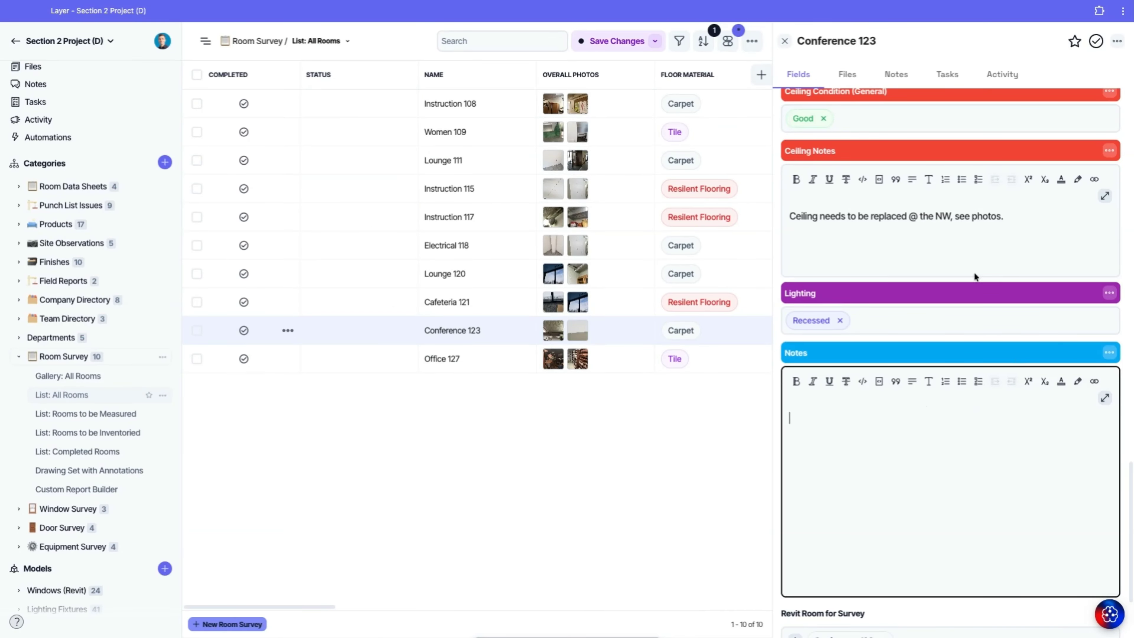
Set the Status of Conference 123 to Complete
scroll(941, 354, "up", 3)
left_click(348, 329)
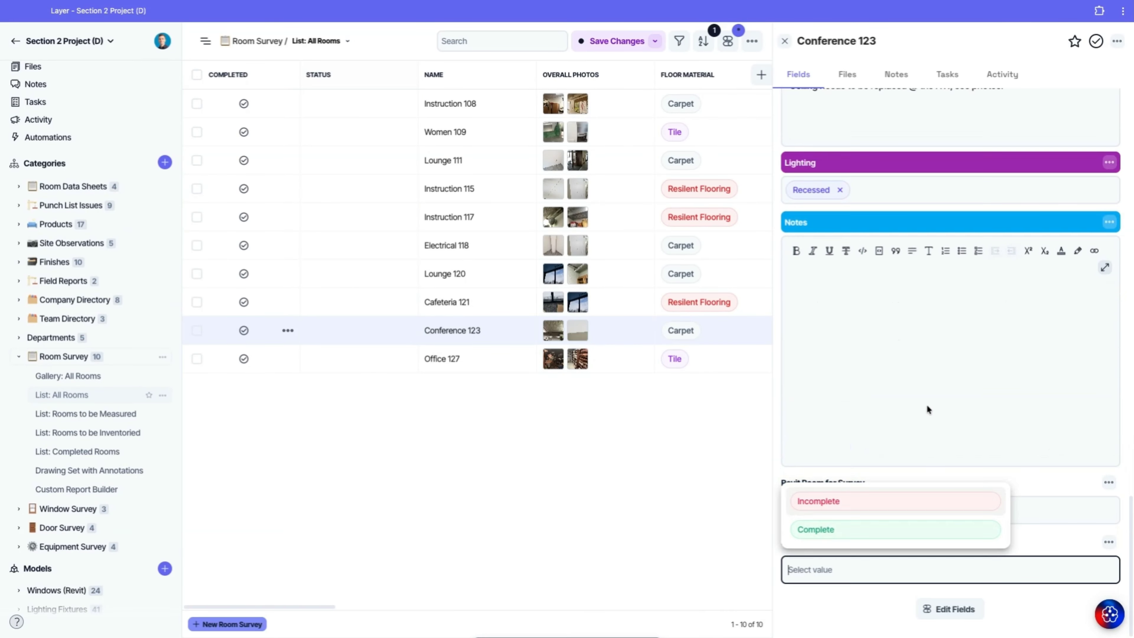
left_click(913, 531)
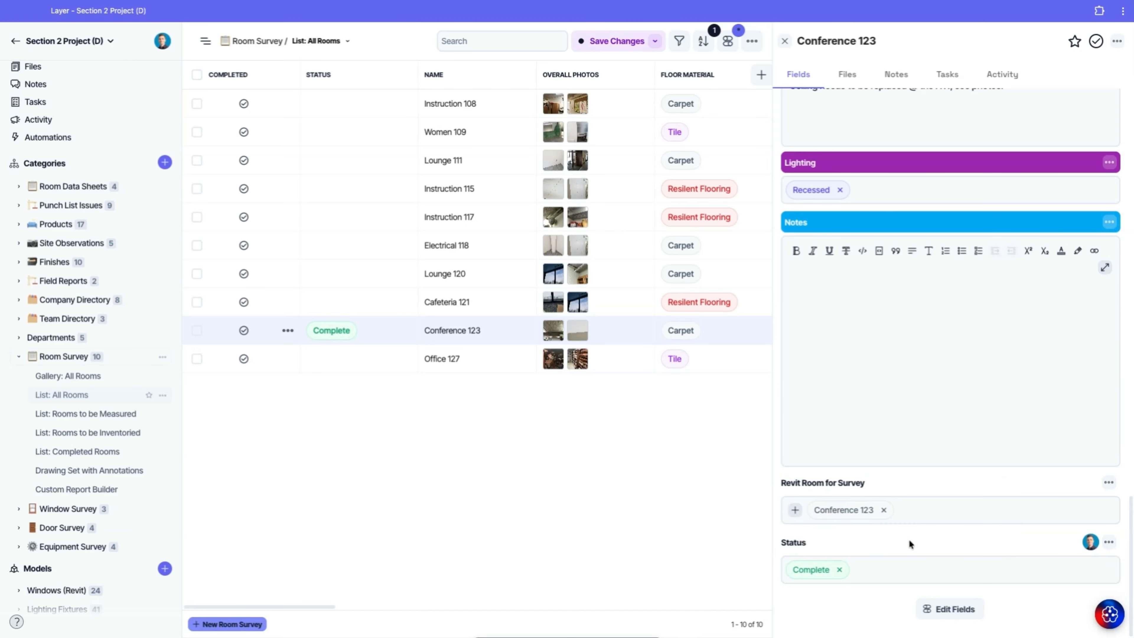
Check the text in Conference 123's Notes field and compare it with the separate notes fields above it
left_click_drag(805, 299, 878, 330)
key("super+a")
left_click(886, 342)
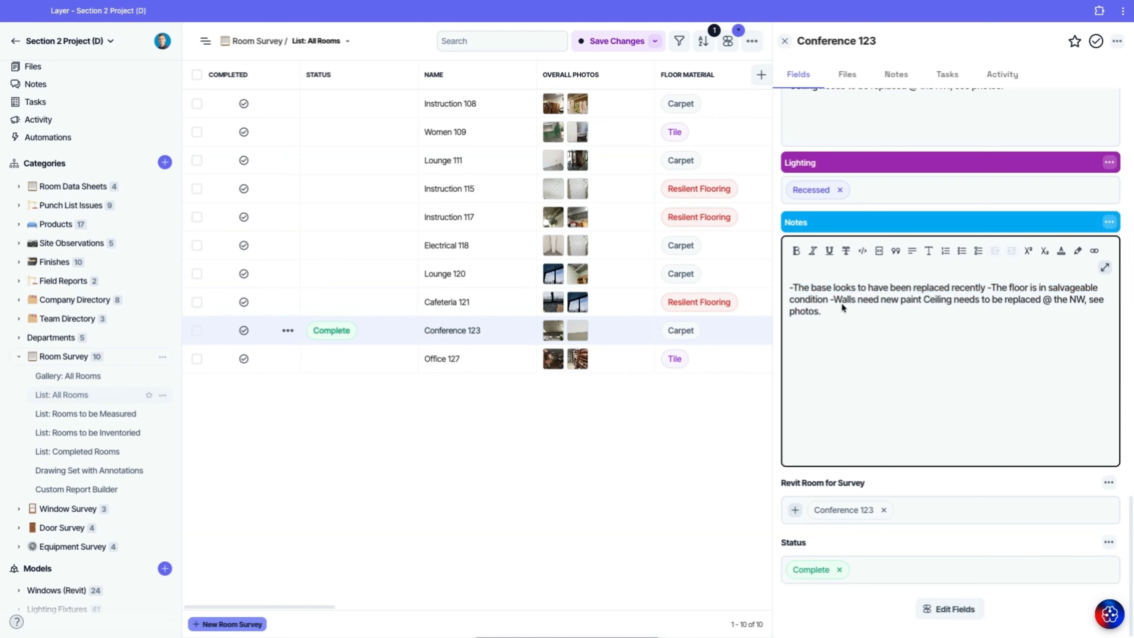
scroll(933, 442, "up", 10)
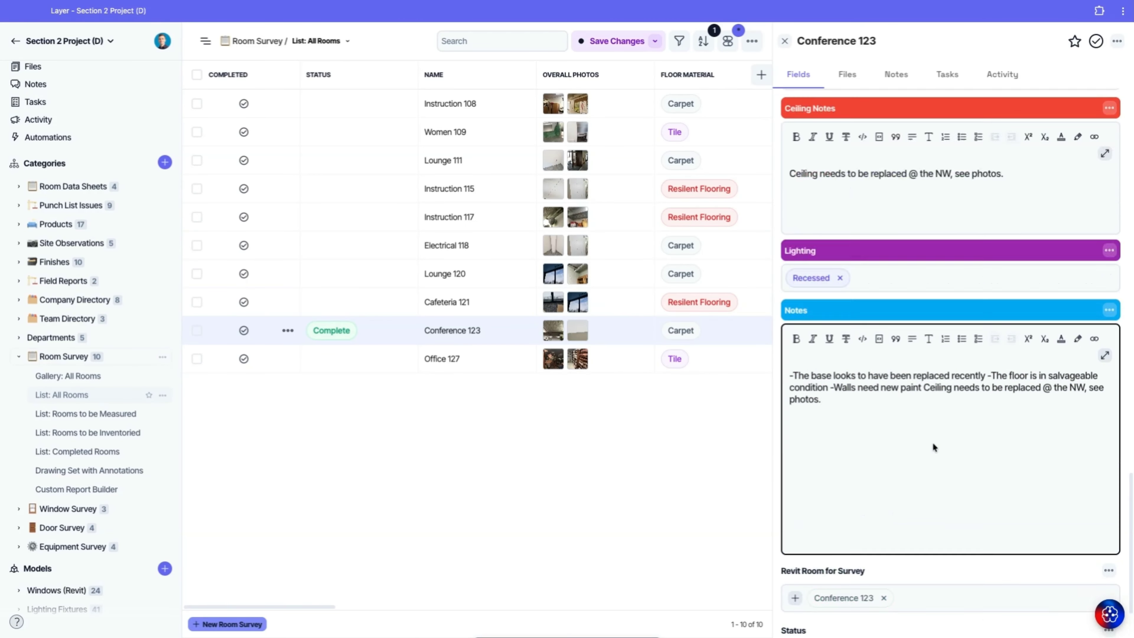
scroll(925, 198, "down", 10)
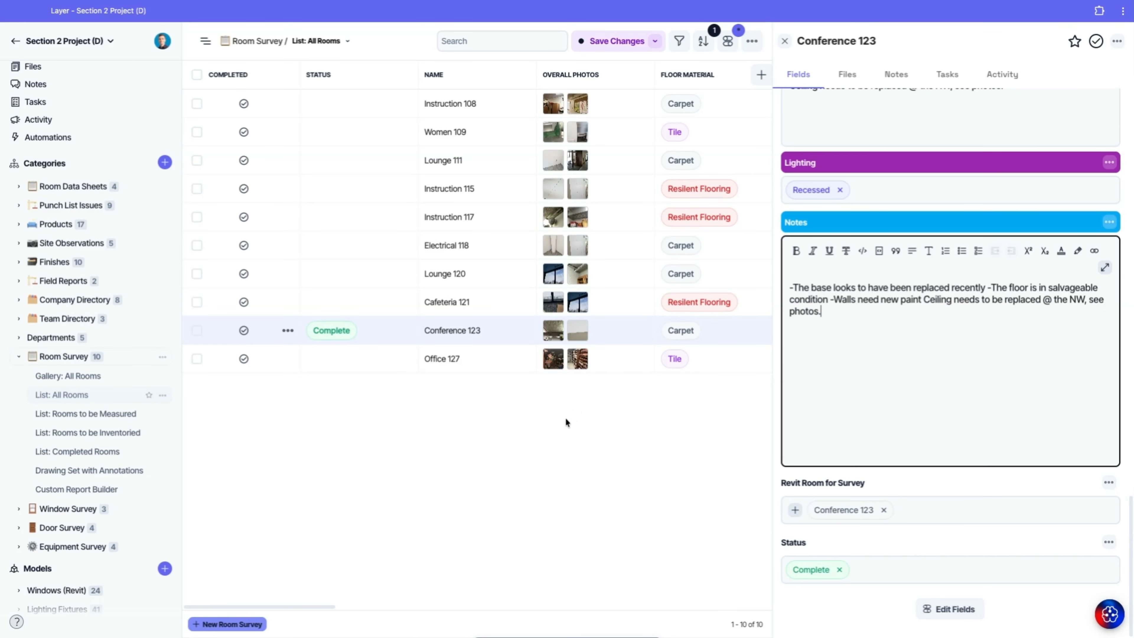
Open the "Room Survey - Update Conditions to E-mail w/ Contcantenate" automation and examine its Status trigger and Notes update action
left_click(67, 141)
left_click(290, 119)
left_click(913, 271)
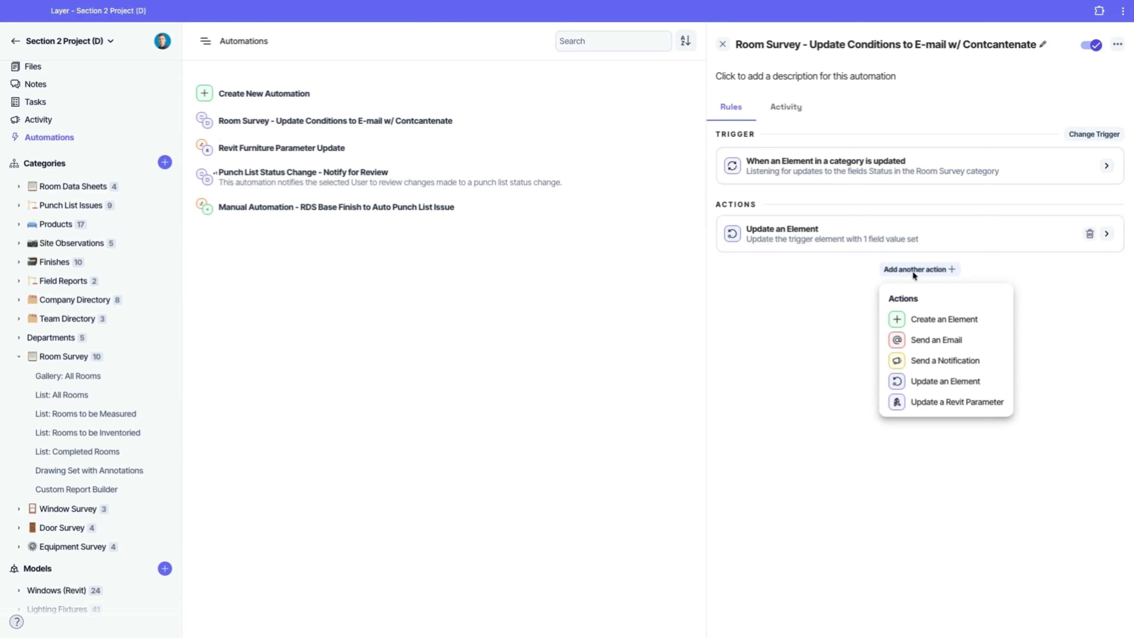
left_click(972, 239)
left_click(979, 178)
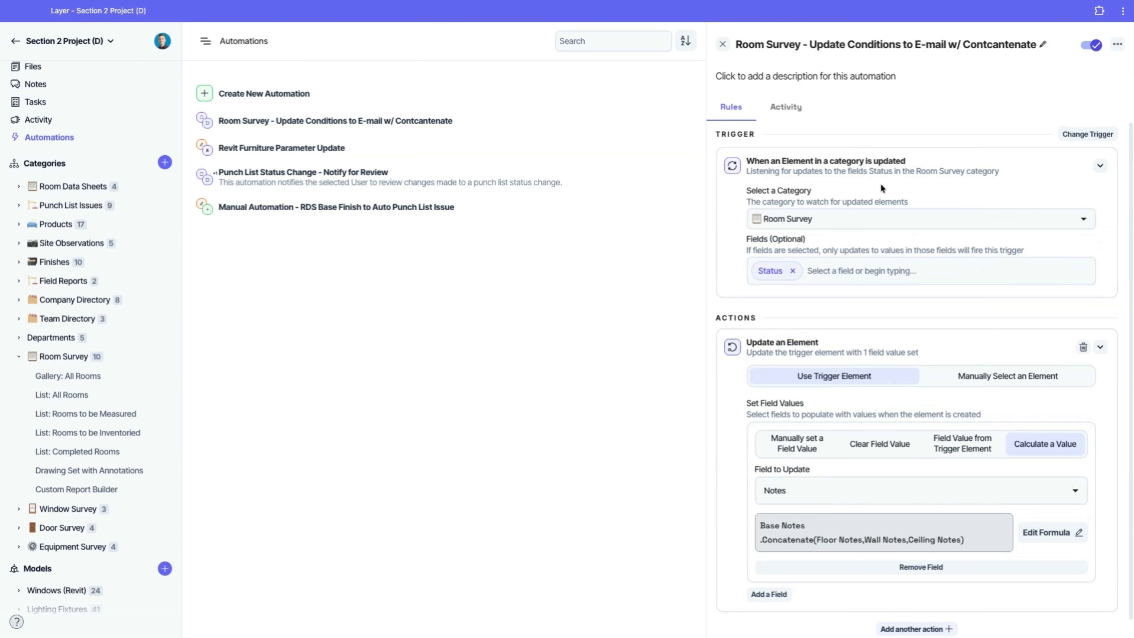
left_click(1002, 173)
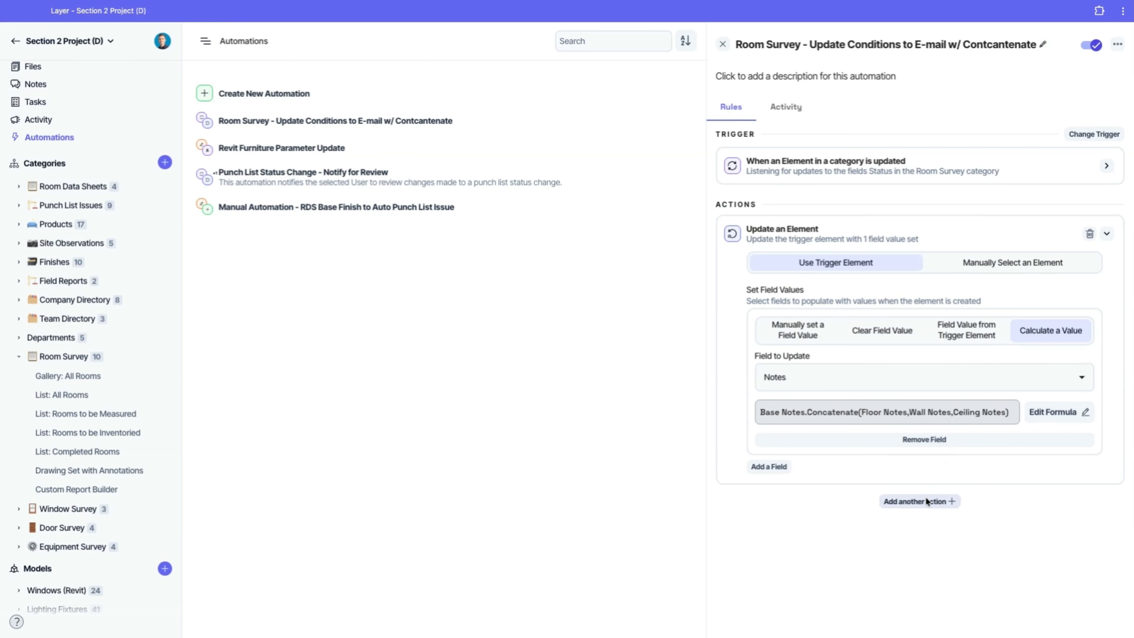
Add Create an Element and Send an Email actions to the automation, and review the Room Data Sheets action's Work Cost Estimate formula
left_click(926, 500)
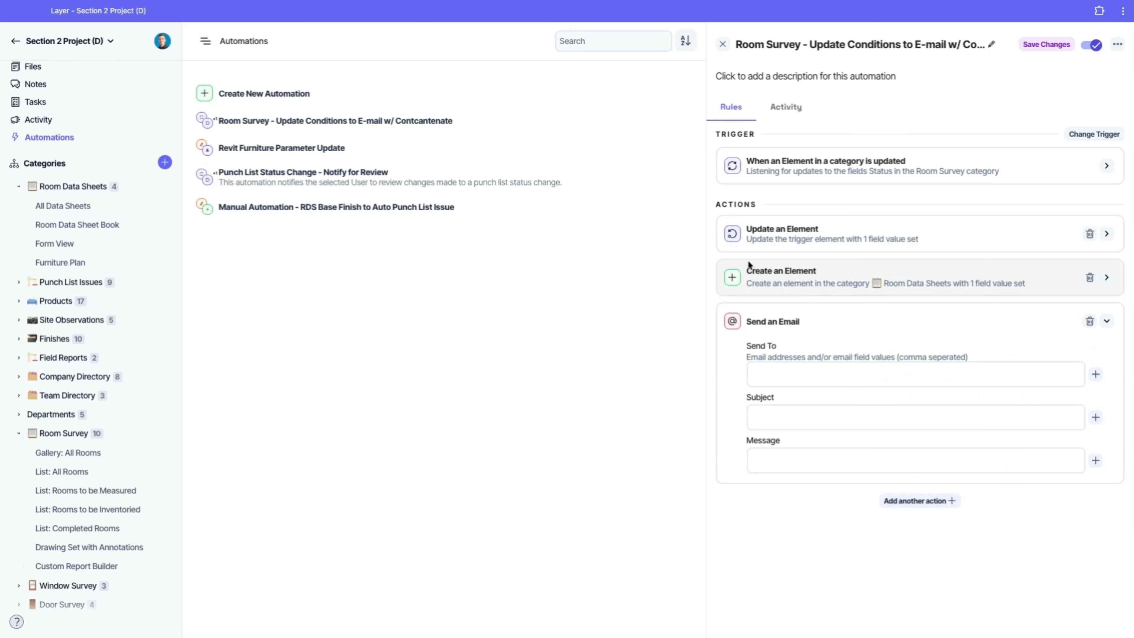
left_click(804, 241)
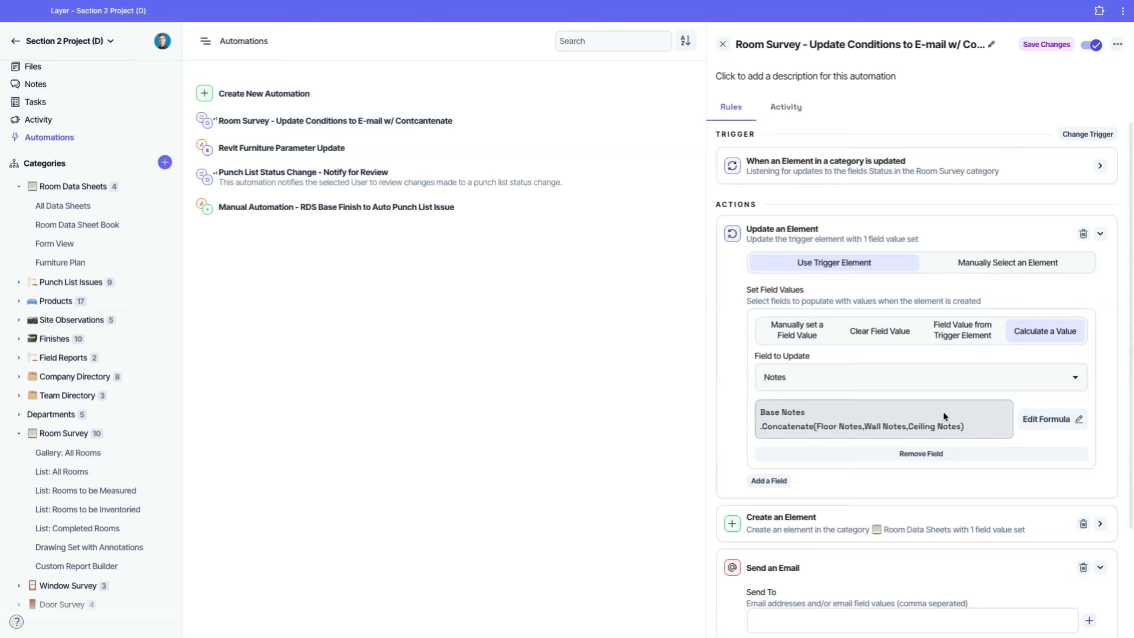
scroll(923, 417, "down", 2)
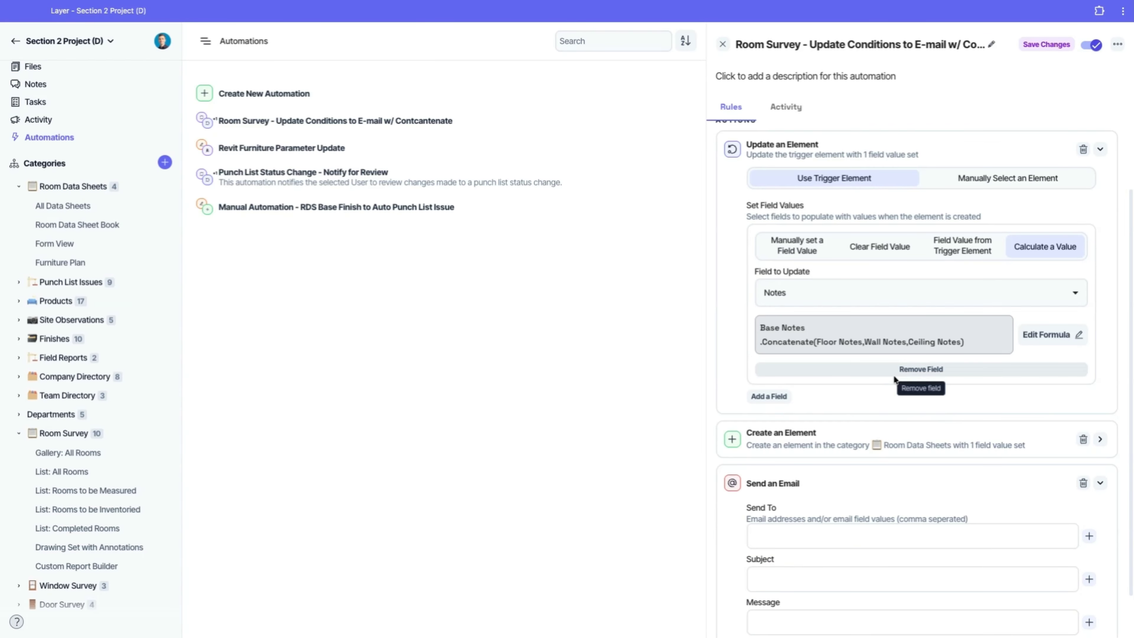
left_click(1012, 444)
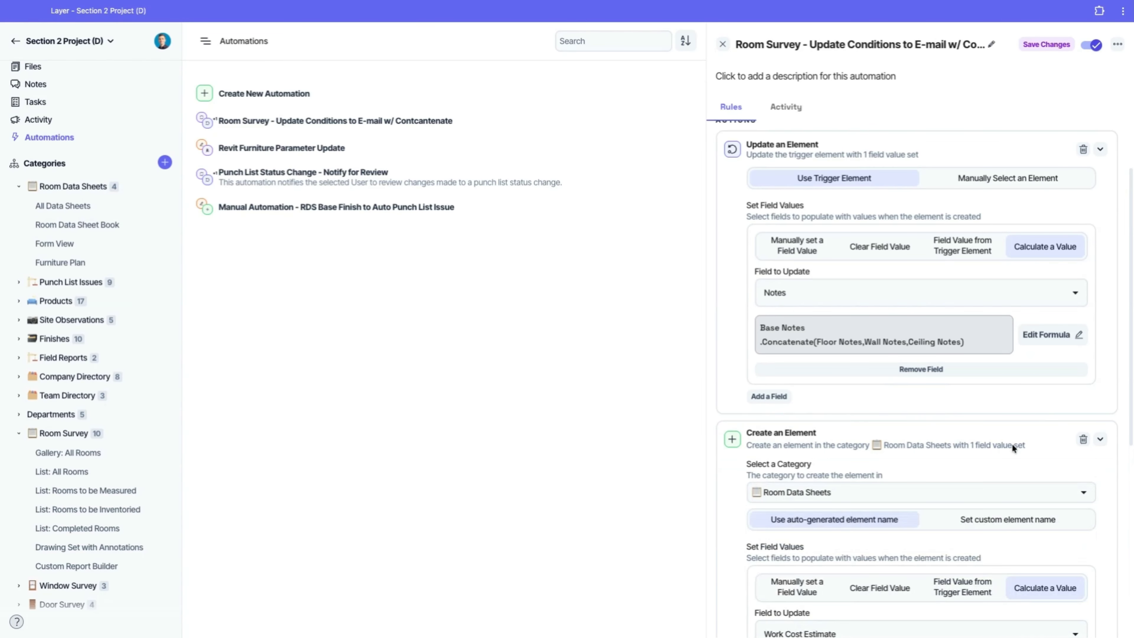
scroll(980, 429, "down", 5)
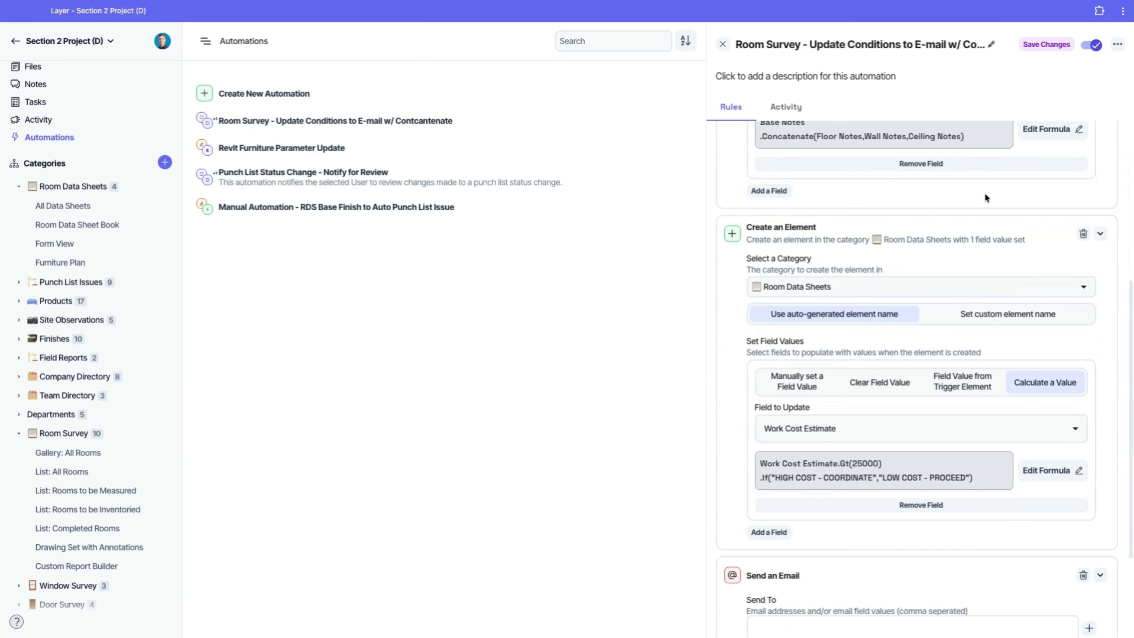
scroll(968, 244, "down", 2)
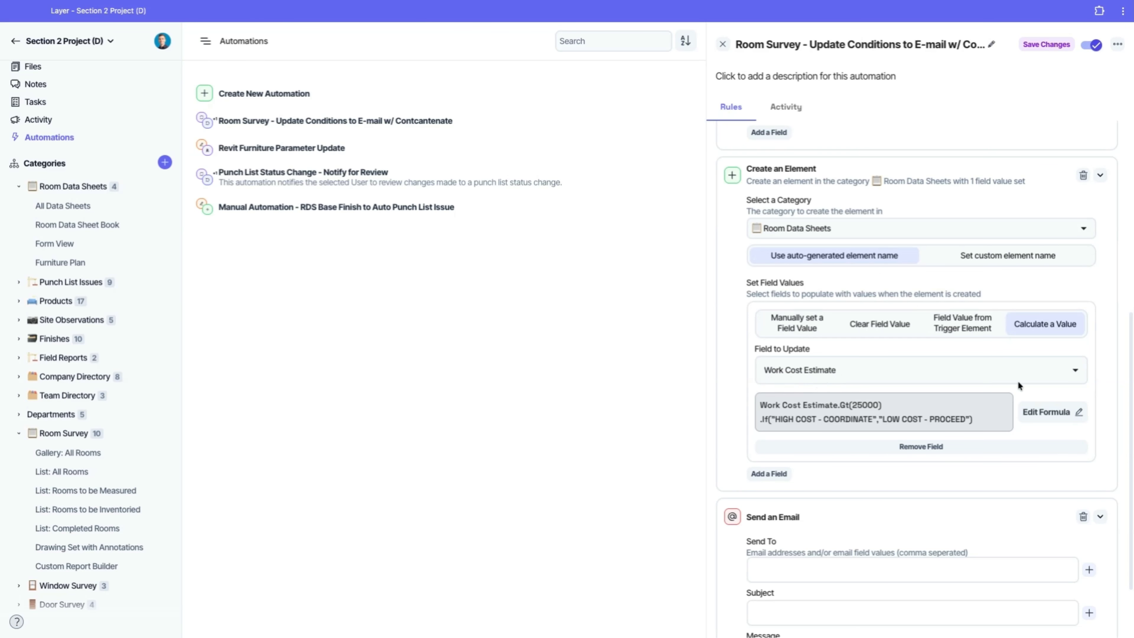
Rearrange the GT, Work Cost Estimate and 25000 nodes in the Work Cost Estimate formula and save the formula
left_click(1047, 412)
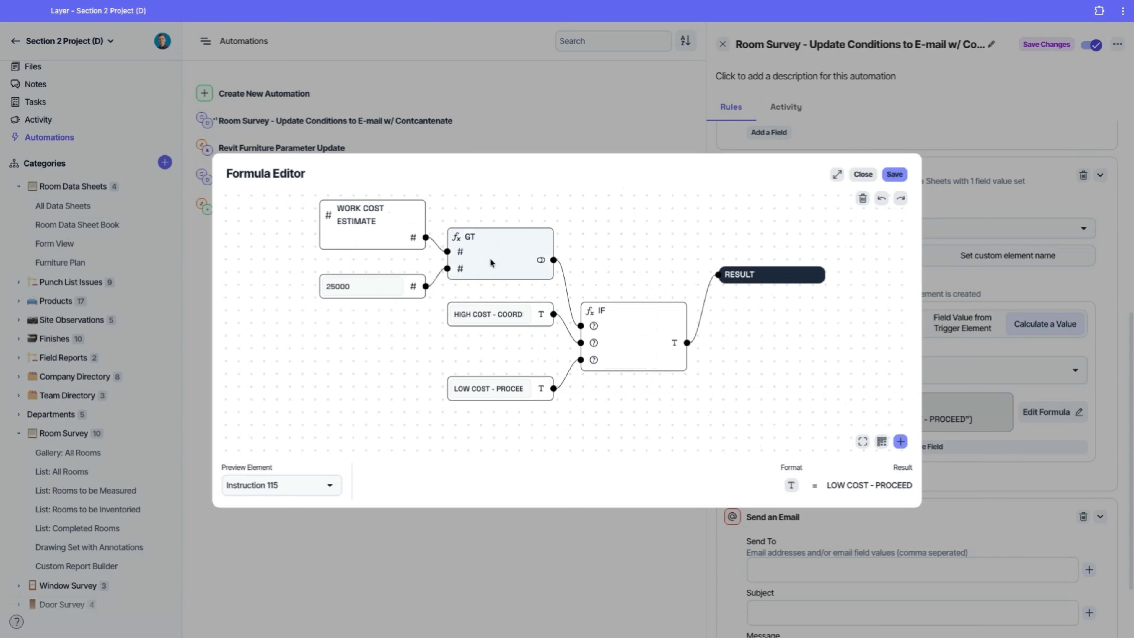
left_click_drag(476, 268, 477, 247)
left_click_drag(393, 244, 391, 233)
left_click(392, 286)
left_click_drag(410, 300, 407, 284)
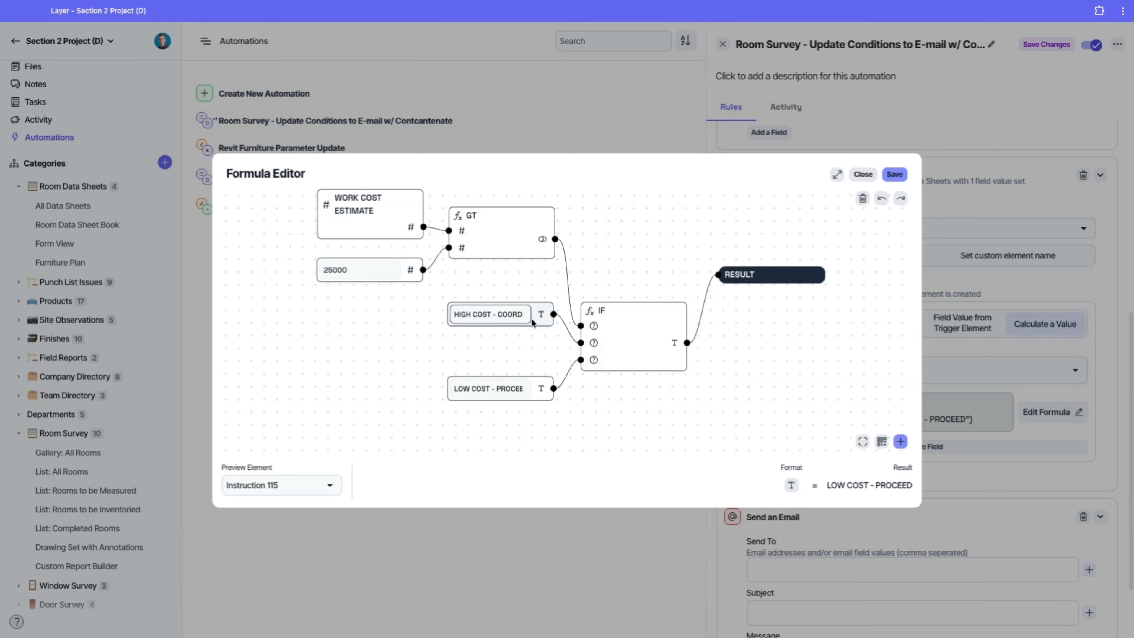
left_click(481, 389)
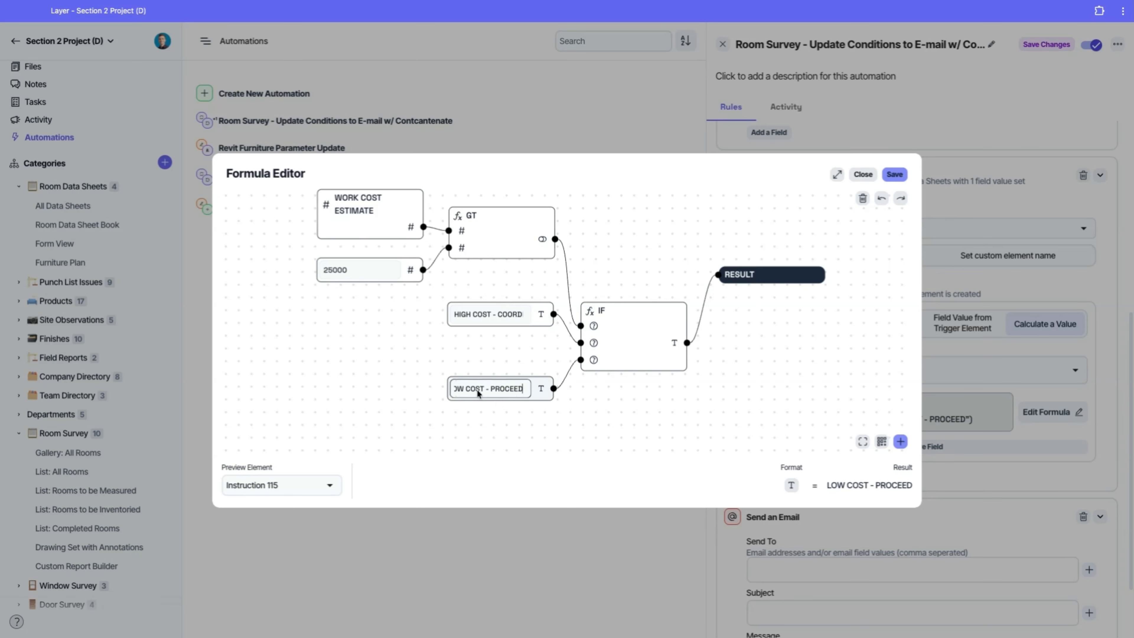
left_click(894, 174)
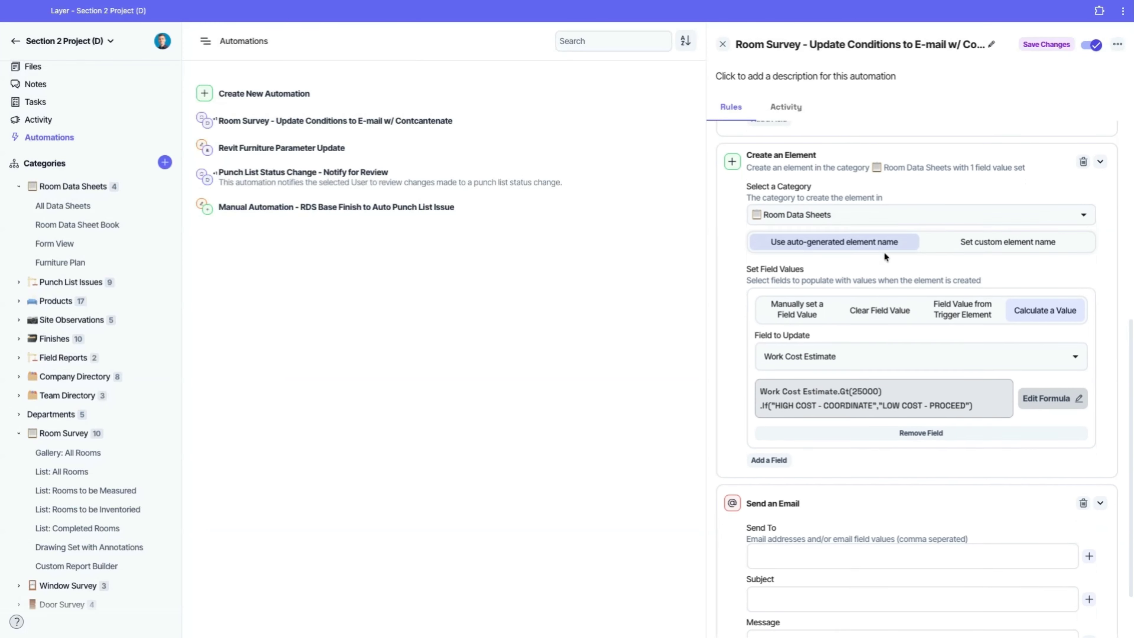
Review the automation's Notes concatenation, the Room Data Sheets element's Work Cost Estimate formula and the email action's Send To, Subject and Message fields
scroll(914, 385, "up", 5)
scroll(914, 386, "down", 2)
scroll(973, 187, "up", 4)
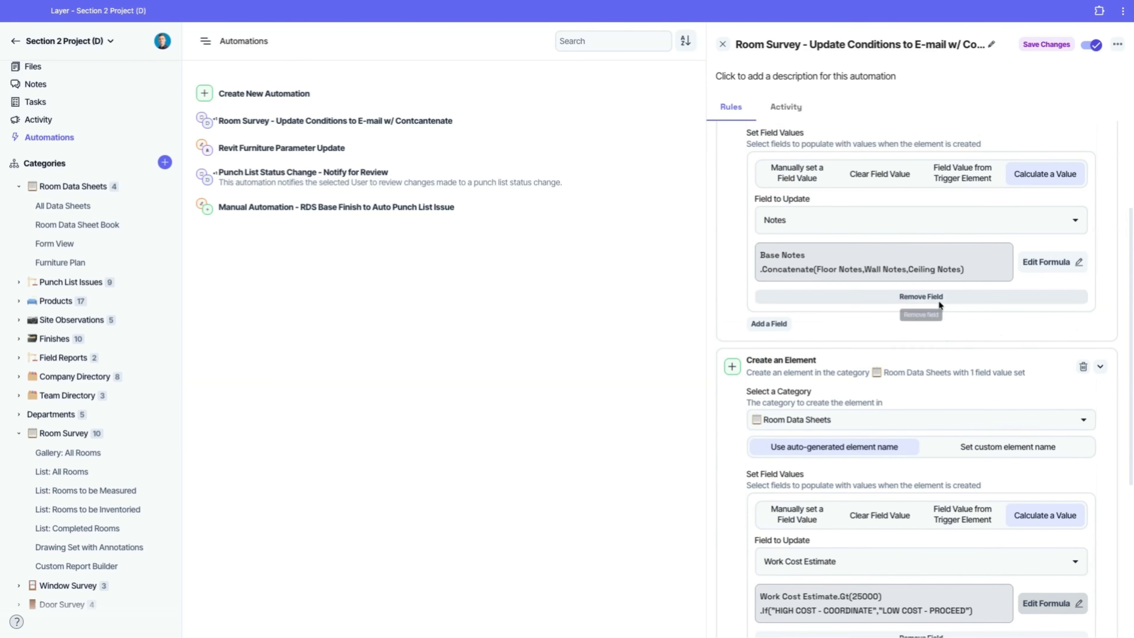
scroll(962, 364, "down", 2)
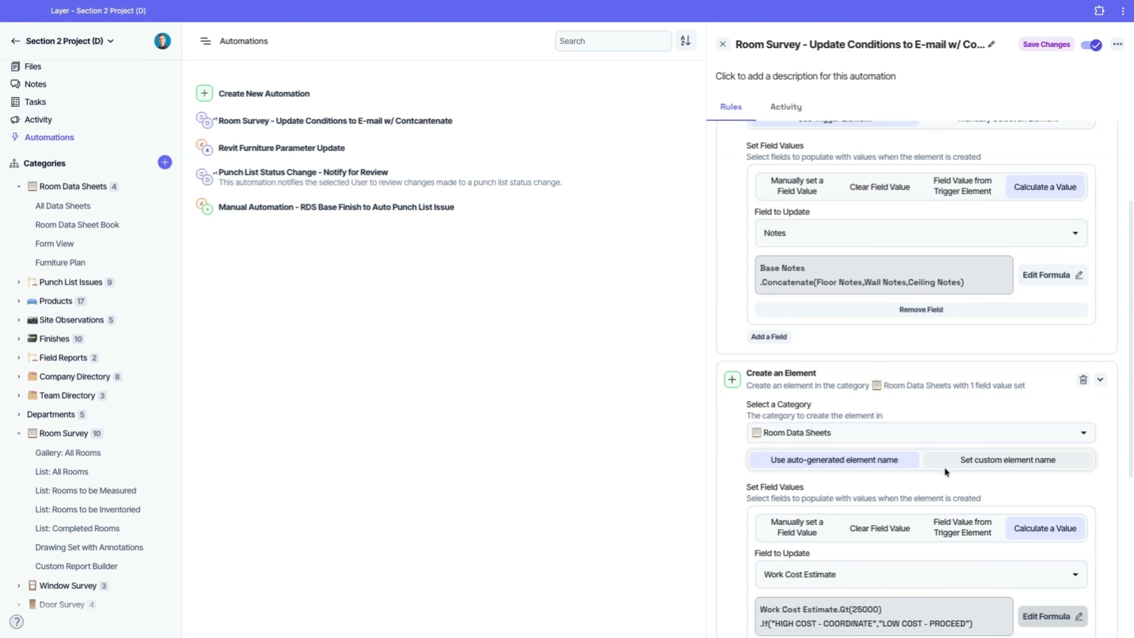
scroll(915, 470, "down", 1)
scroll(913, 471, "down", 4)
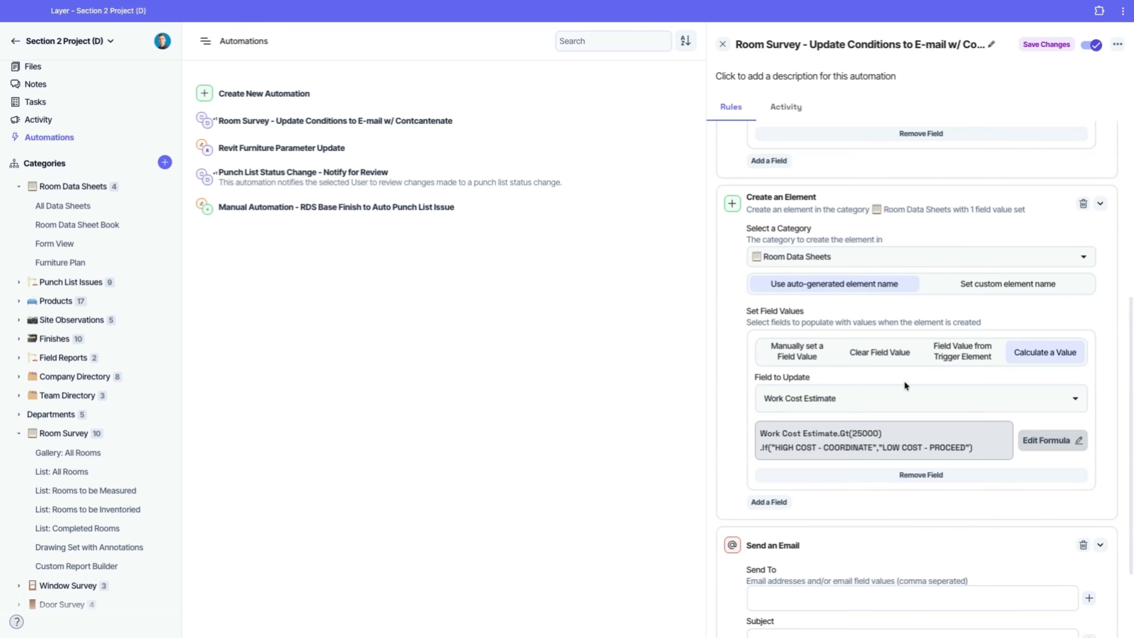
scroll(888, 425, "down", 3)
left_click(847, 492)
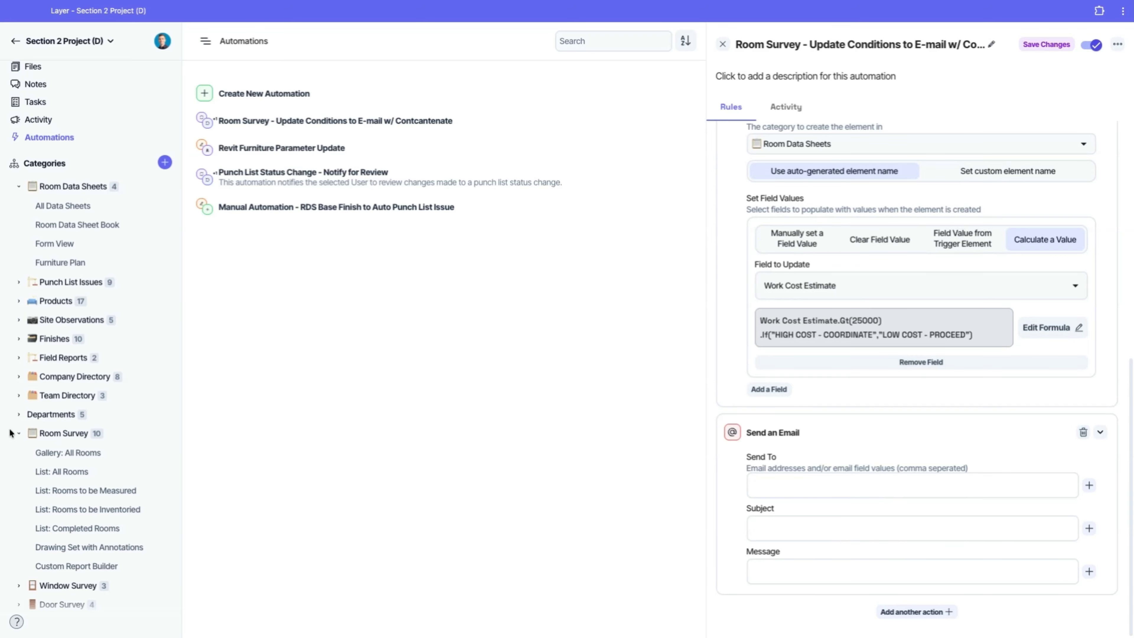
Discard the unsaved automation changes and examine the cost, status and condition columns in the Room Survey list of all rooms
left_click(71, 471)
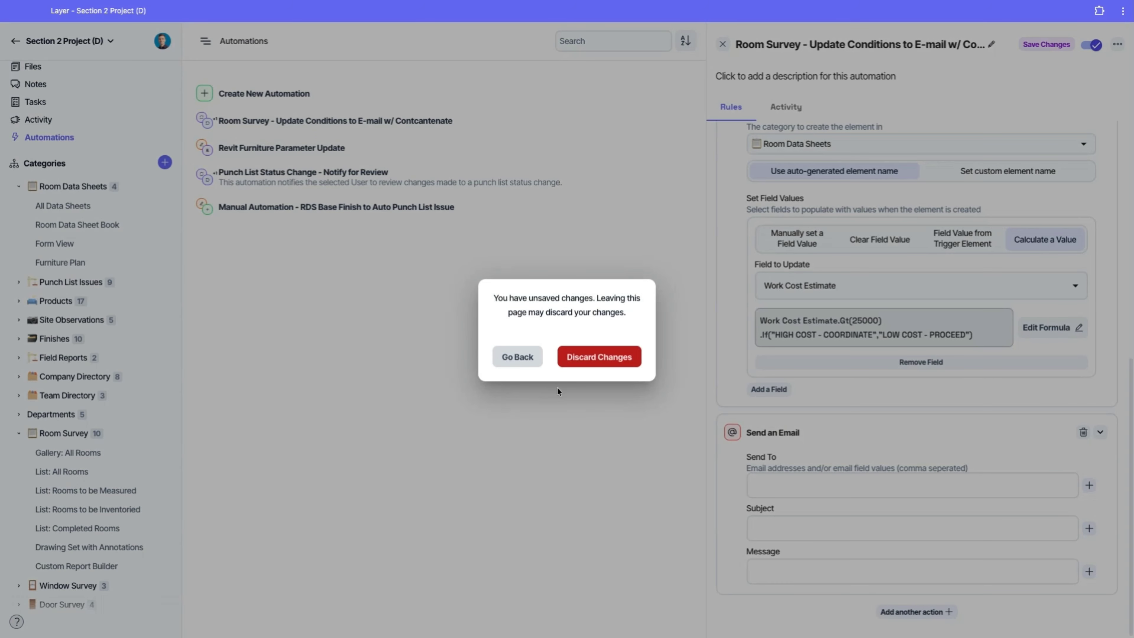
left_click(597, 356)
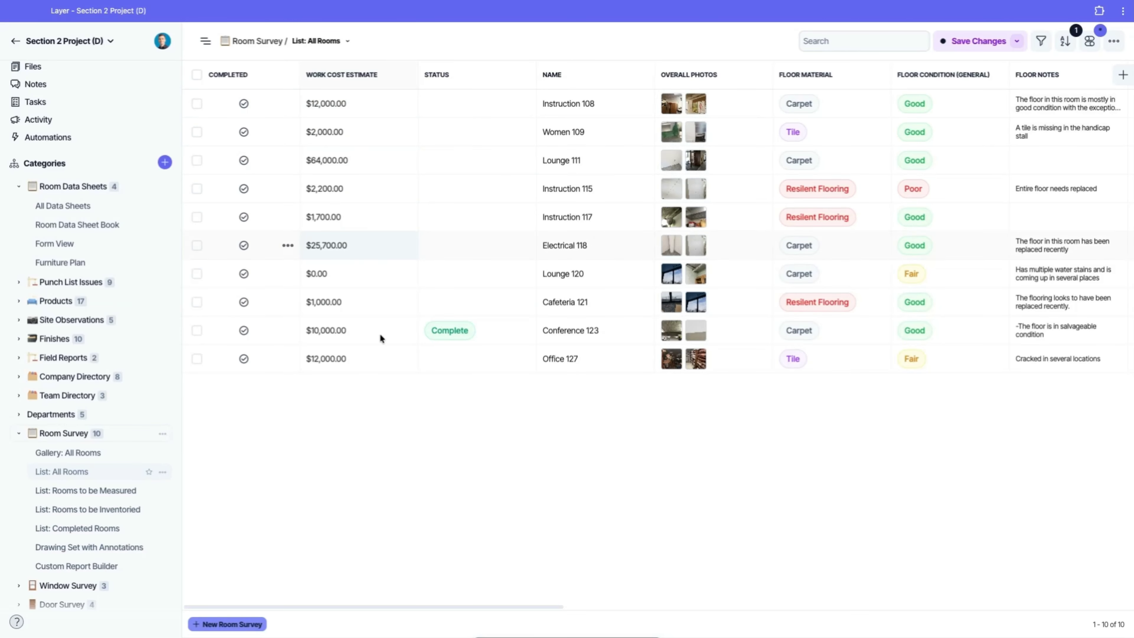
scroll(1066, 126, "right", 6)
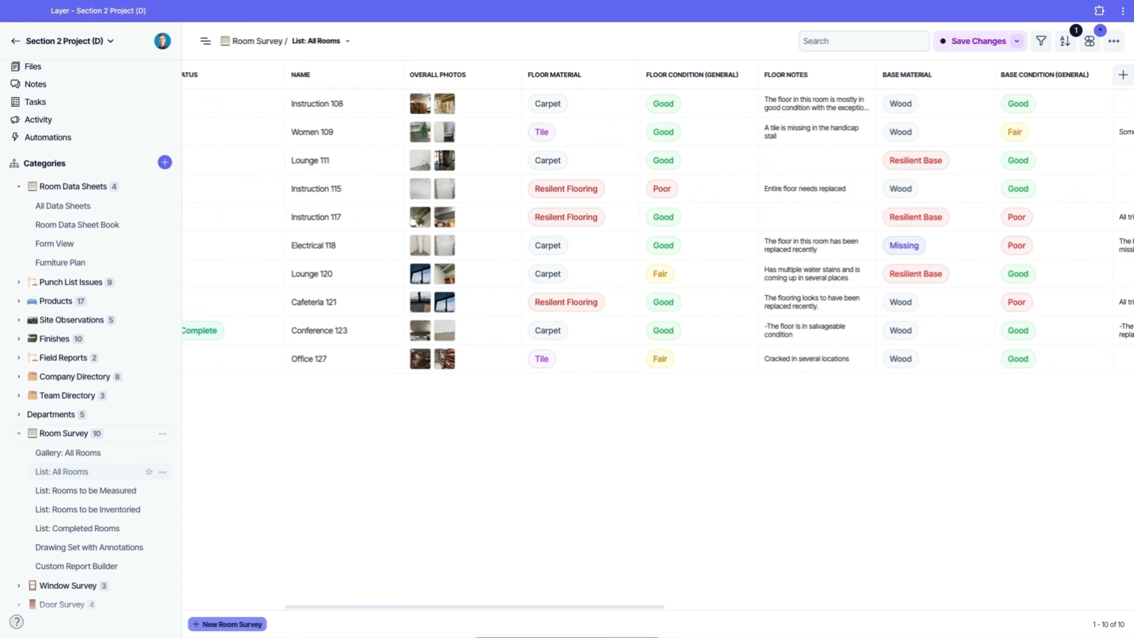
scroll(1065, 126, "left", 5)
left_click_drag(409, 606, 594, 627)
scroll(589, 606, "left", 10)
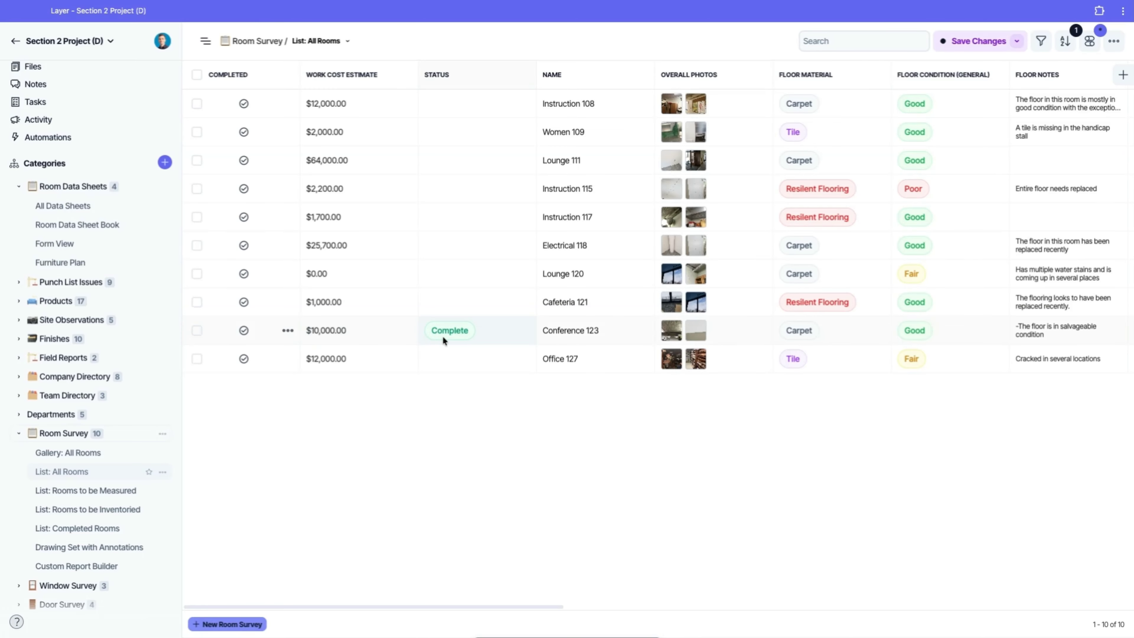
Compare the Work Cost Estimate column in All Data Sheets with the one in the Room Survey list of all rooms
left_click(68, 206)
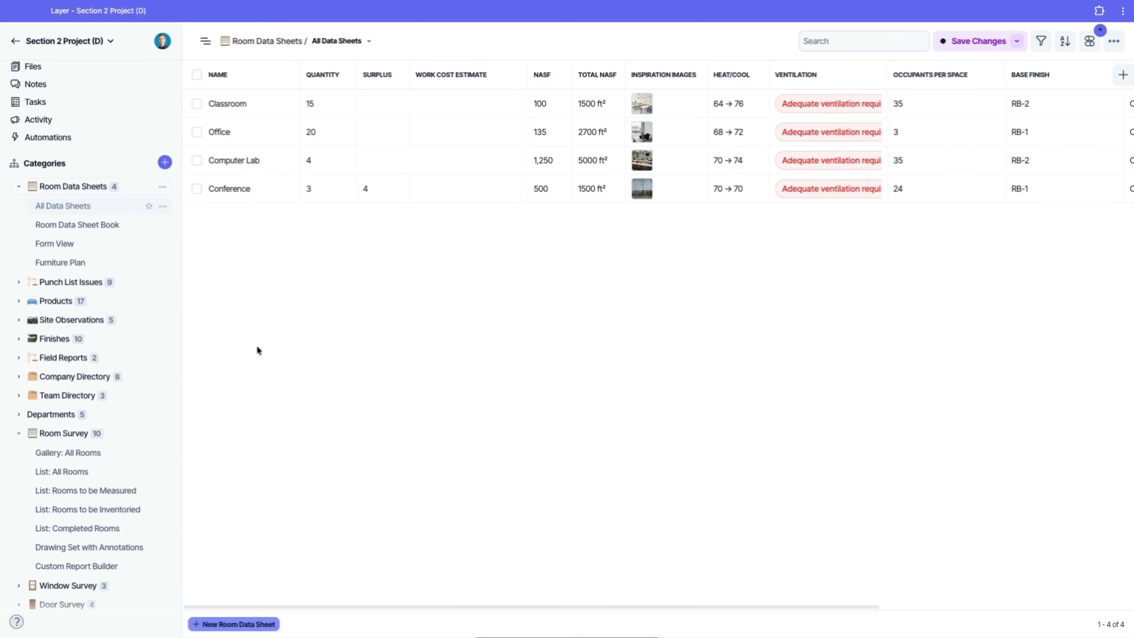
left_click(85, 470)
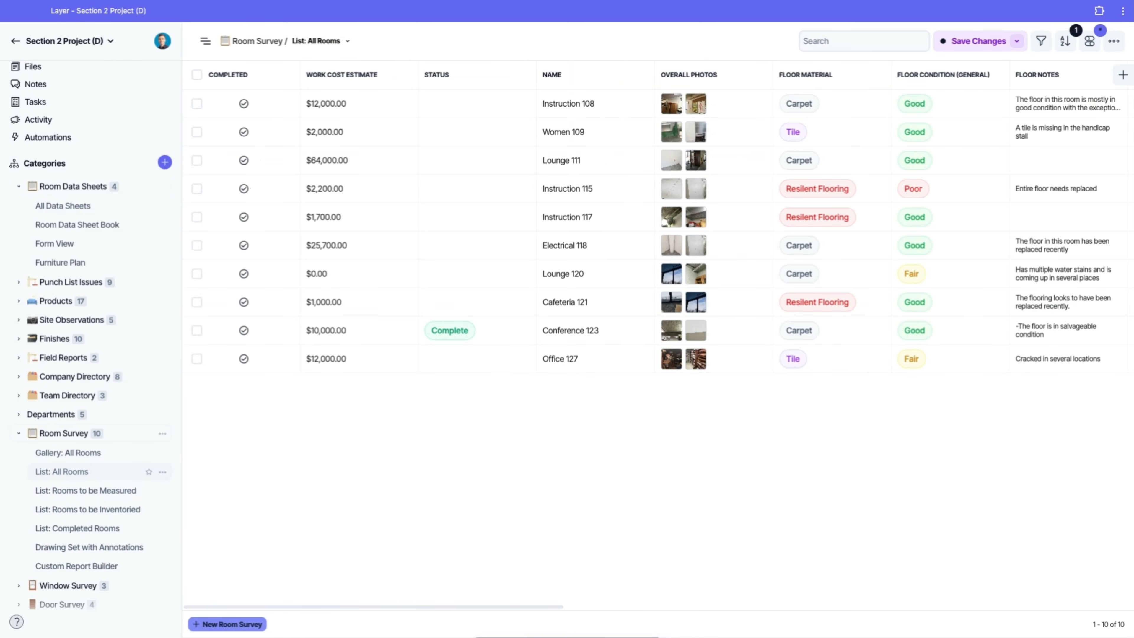